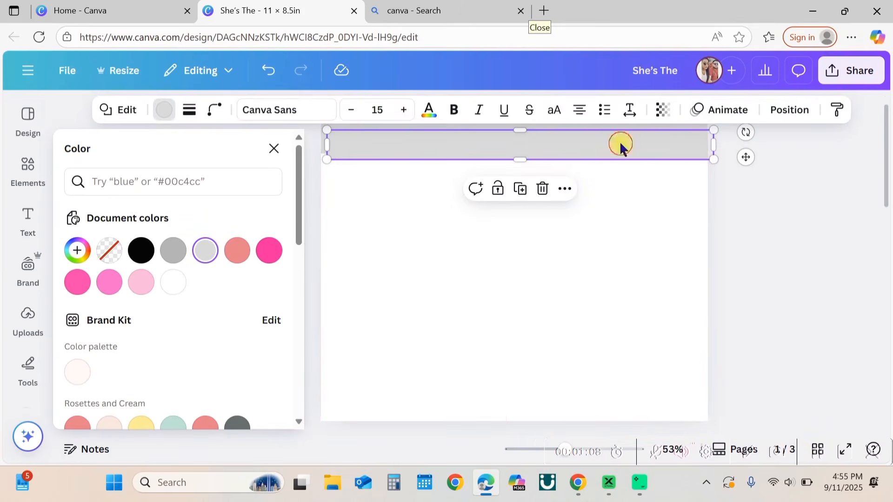
Step: Place a second gray bar along the bottom edge of the page
{"action": "left_click_drag", "start_coordinate": [621, 146], "coordinate": [616, 406]}
{"action": "left_click", "coordinate": [274, 148]}
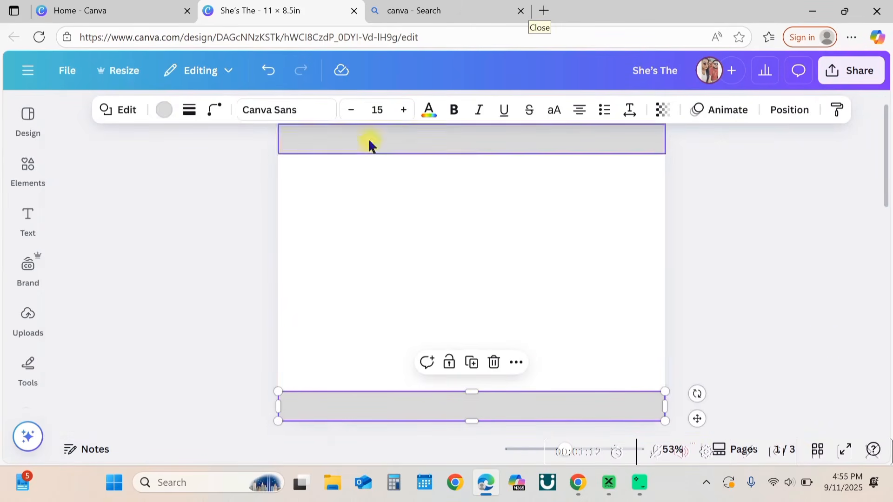
Step: Add a square shape from Elements to the page
{"action": "left_click", "coordinate": [29, 177]}
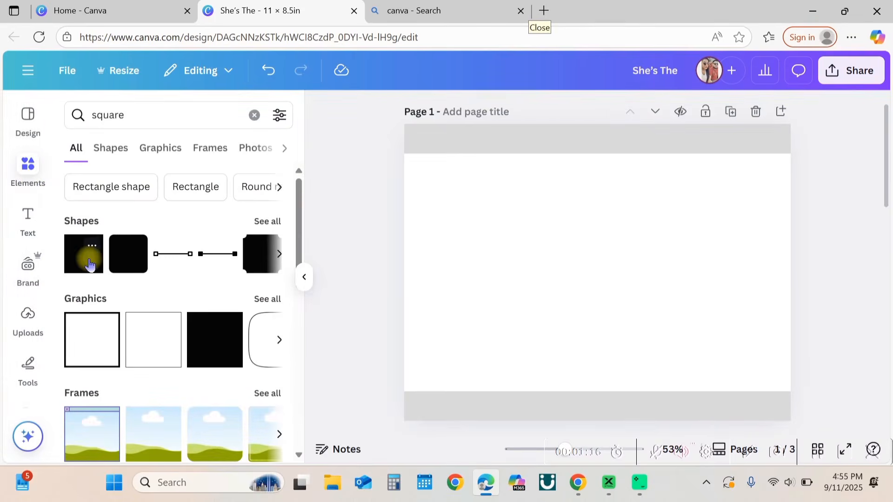
{"action": "left_click", "coordinate": [89, 265]}
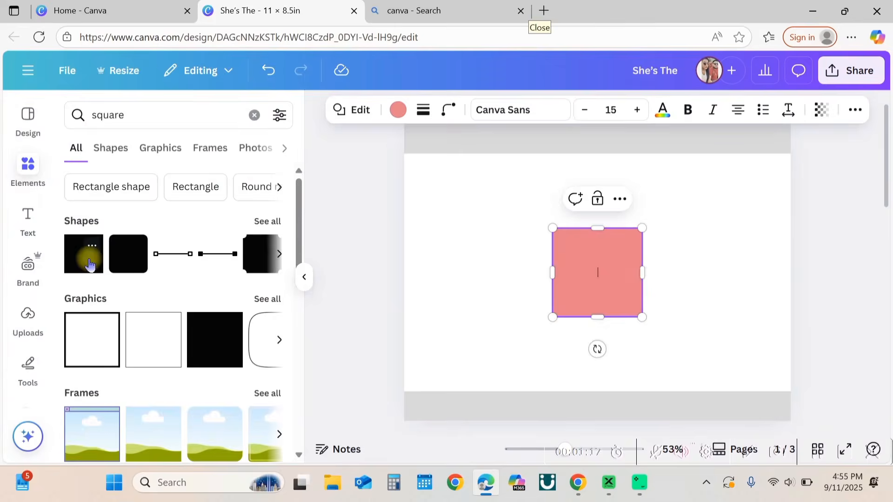
{"action": "left_click", "coordinate": [305, 278]}
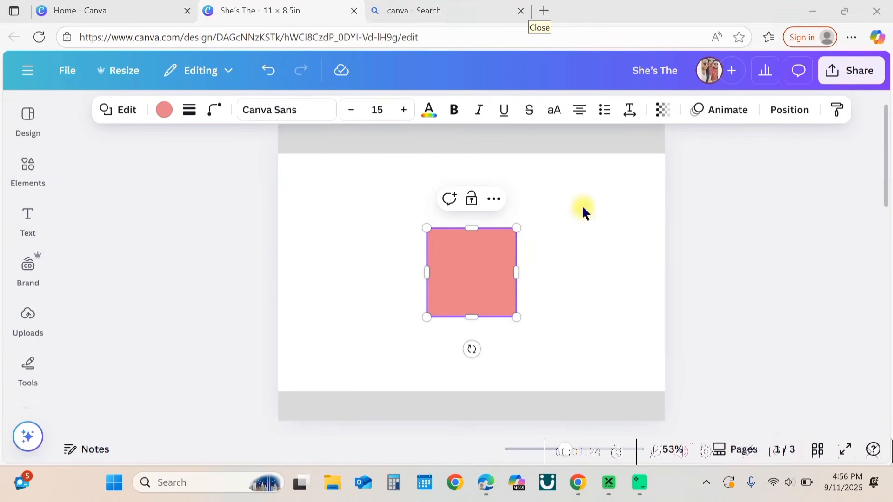
Step: Fill the square with light gray #b4b4b4
{"action": "left_click", "coordinate": [164, 111]}
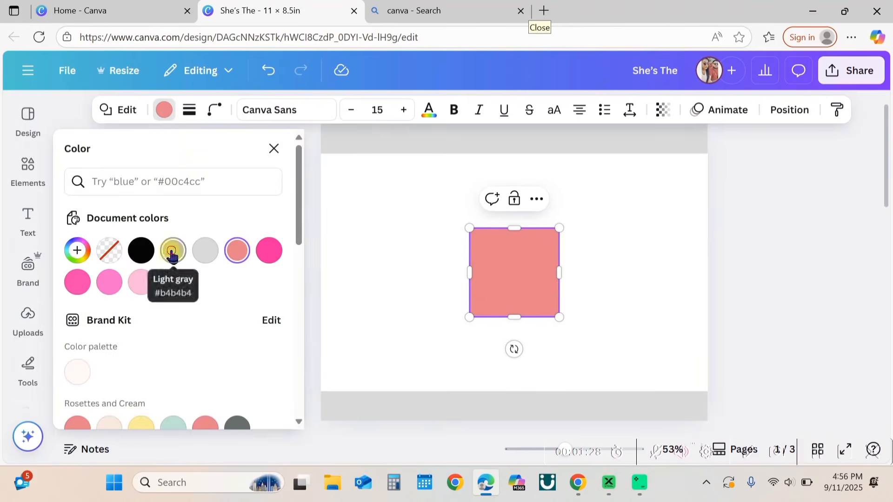
{"action": "left_click", "coordinate": [171, 253]}
{"action": "key", "text": "Escape"}
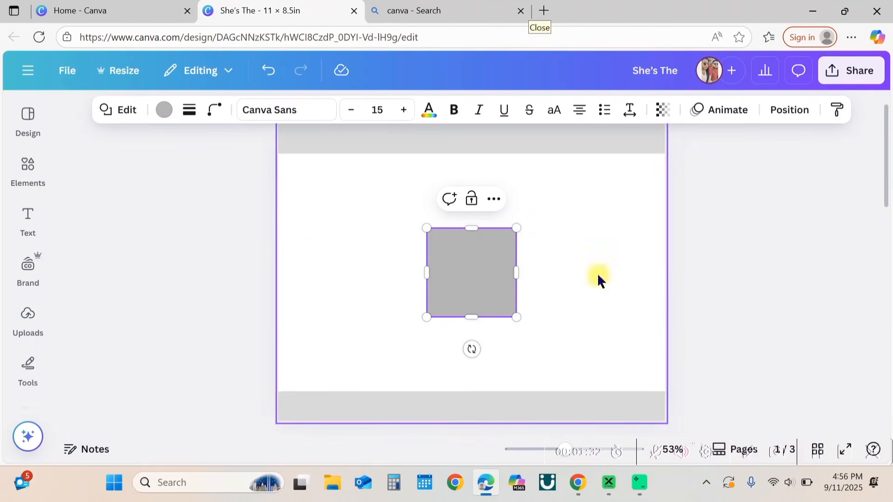
Step: Stretch the square into a tall vertical panel spanning the page height in the centre
{"action": "left_click_drag", "start_coordinate": [478, 305], "coordinate": [480, 428]}
{"action": "scroll", "coordinate": [479, 228], "scroll_direction": "down", "scroll_amount": 1}
{"action": "left_click_drag", "start_coordinate": [425, 288], "coordinate": [315, 264]}
{"action": "left_click_drag", "start_coordinate": [419, 267], "coordinate": [474, 267]}
Step: Send the central panel to the back behind the bars
{"action": "right_click", "coordinate": [474, 266]}
{"action": "mouse_move", "coordinate": [568, 227]}
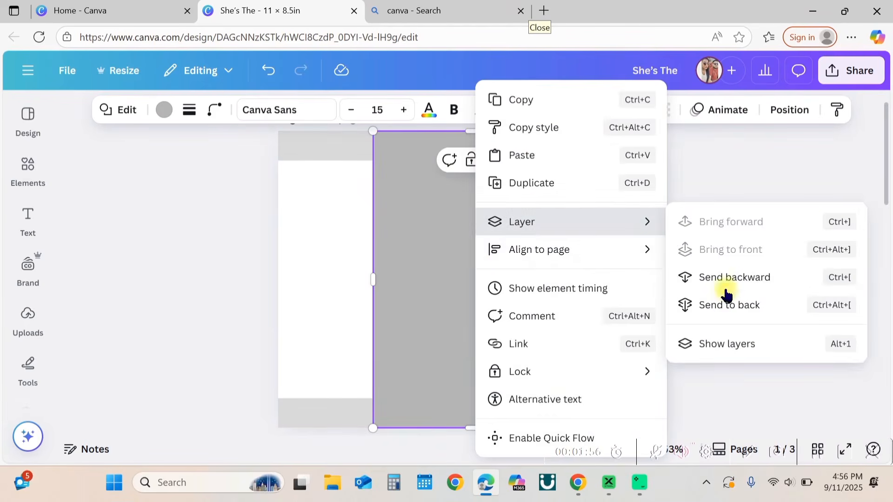
{"action": "left_click", "coordinate": [739, 304]}
{"action": "left_click", "coordinate": [783, 314]}
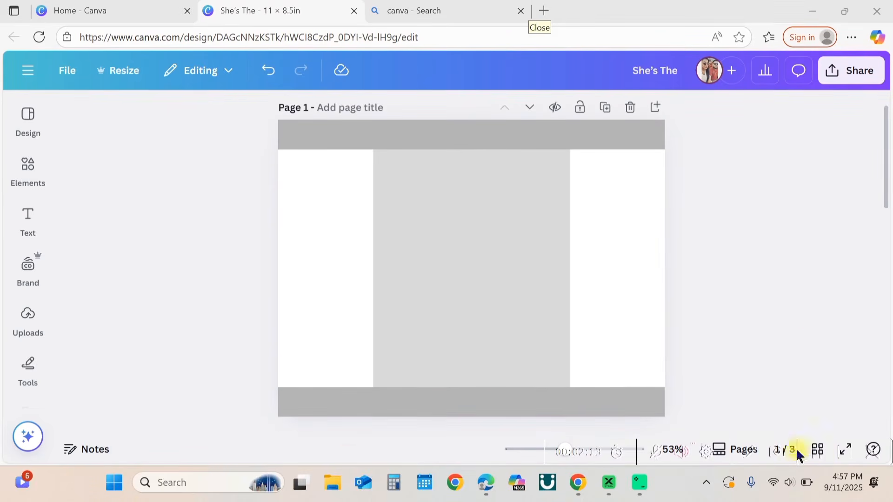
Step: Set the page background to a light pink colour
{"action": "left_click", "coordinate": [29, 238]}
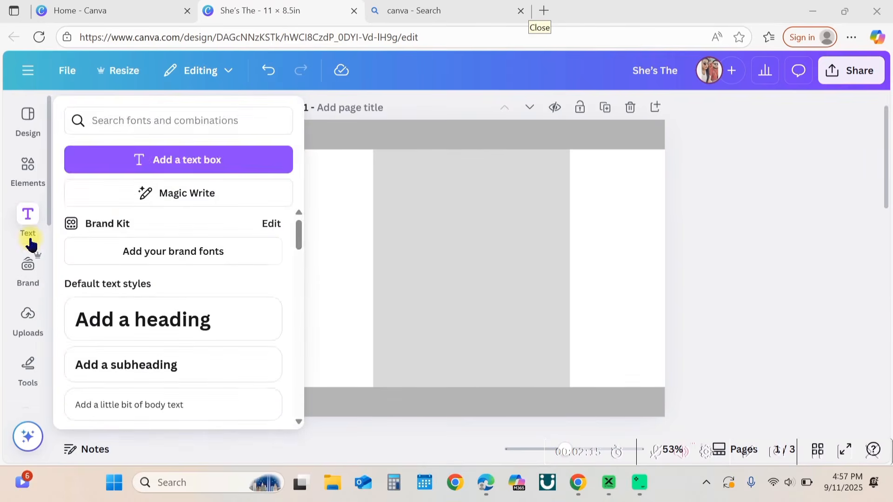
{"action": "left_click", "coordinate": [30, 244]}
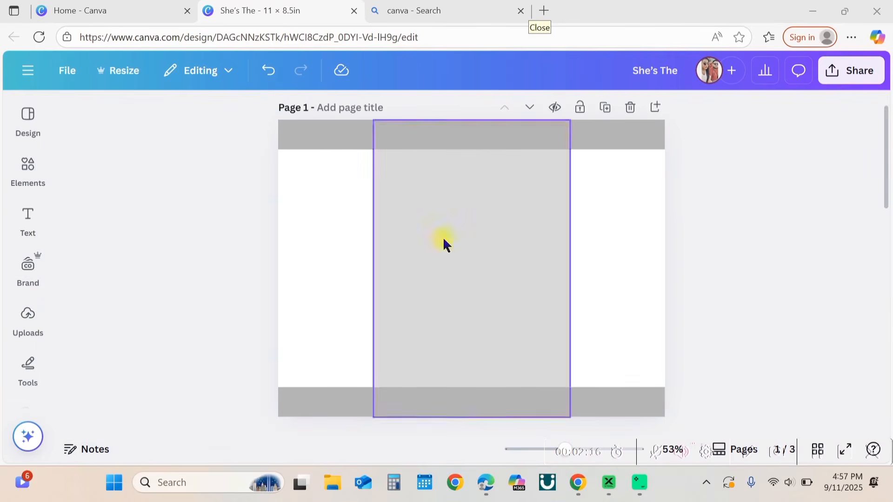
{"action": "left_click", "coordinate": [40, 367]}
{"action": "scroll", "coordinate": [37, 367], "scroll_direction": "down", "scroll_amount": 4}
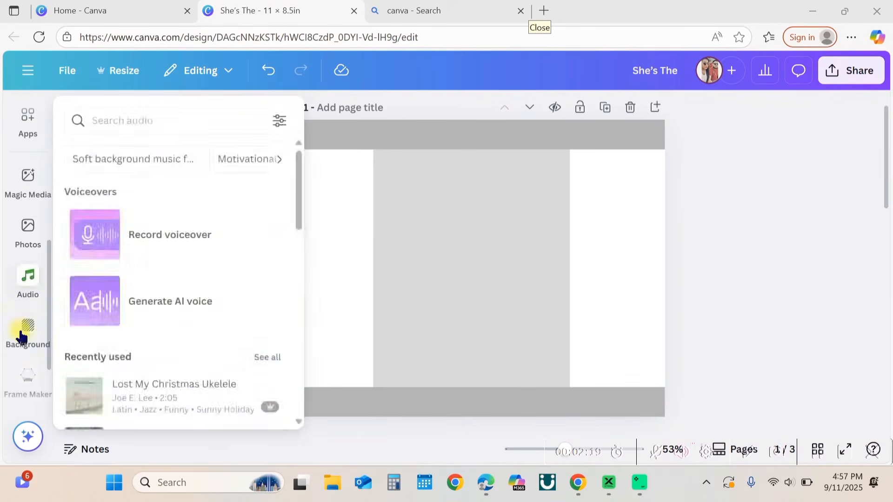
{"action": "left_click", "coordinate": [21, 334]}
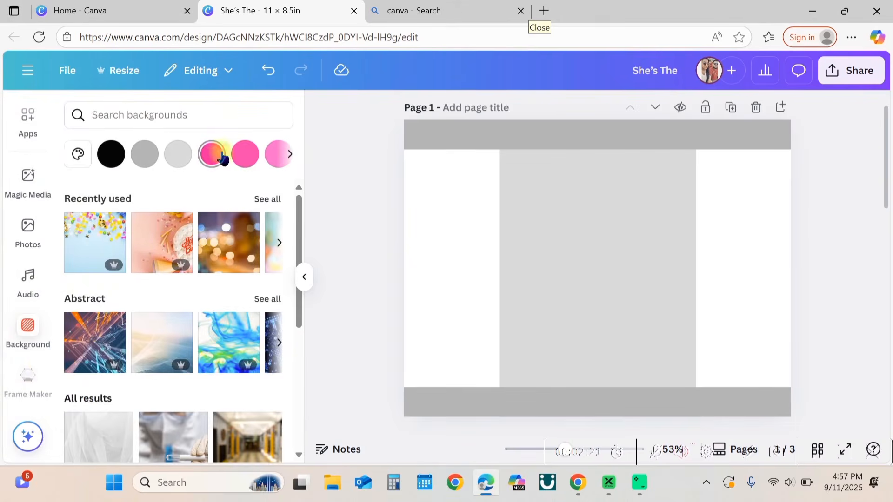
{"action": "scroll", "coordinate": [224, 156], "scroll_direction": "right", "scroll_amount": 5}
{"action": "left_click", "coordinate": [123, 161]}
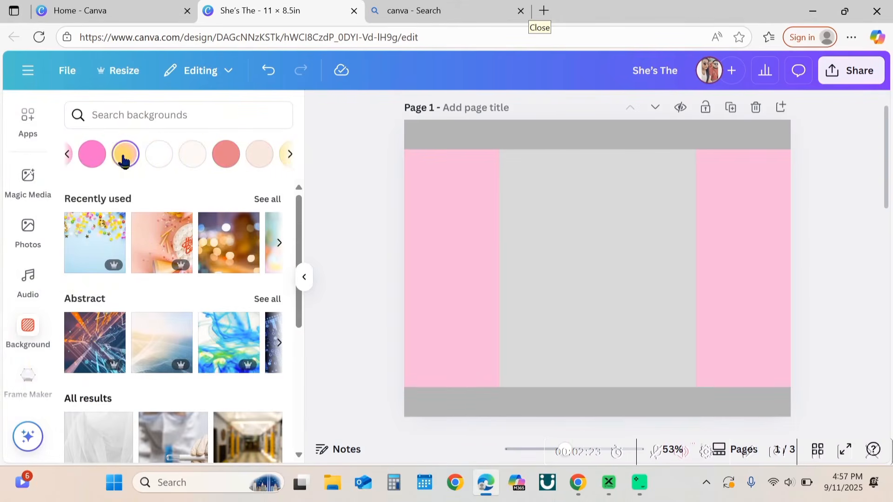
{"action": "left_click", "coordinate": [303, 277]}
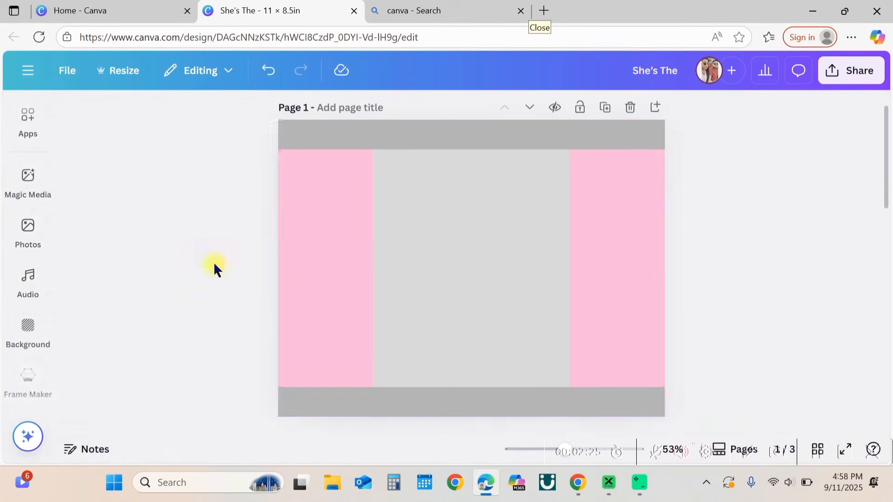
Step: Set the central panel's transparency to 48
{"action": "left_click", "coordinate": [463, 256]}
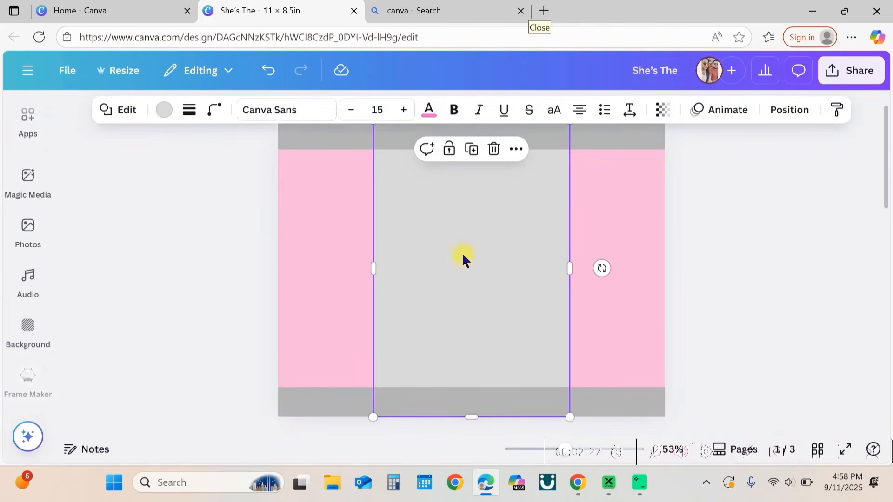
{"action": "left_click", "coordinate": [671, 116]}
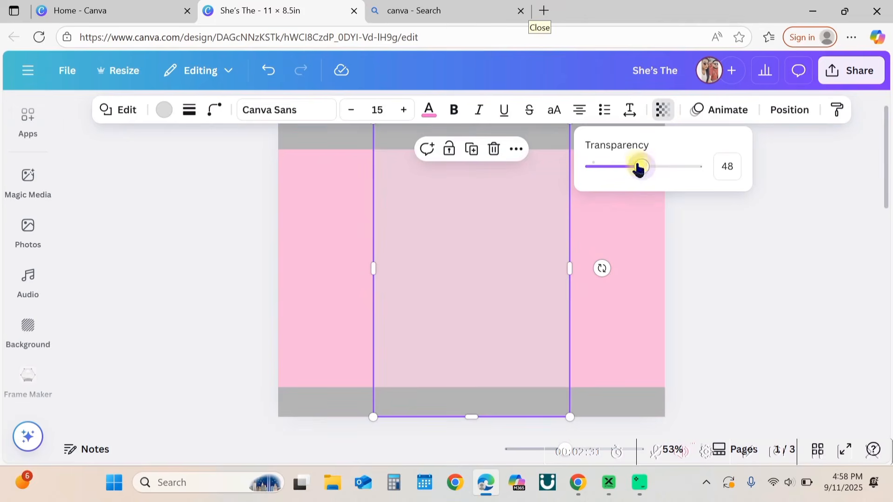
{"action": "left_click", "coordinate": [755, 273]}
{"action": "left_click", "coordinate": [755, 273]}
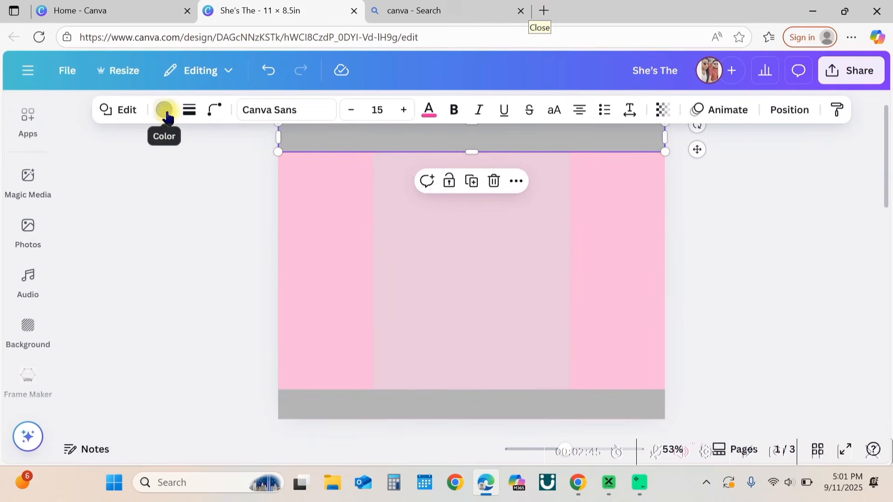
Step: Recolour the top bar hot pink
{"action": "left_click", "coordinate": [166, 112]}
{"action": "left_click", "coordinate": [237, 250]}
Step: Recolour the bottom bar the same hot pink
{"action": "left_click", "coordinate": [383, 401]}
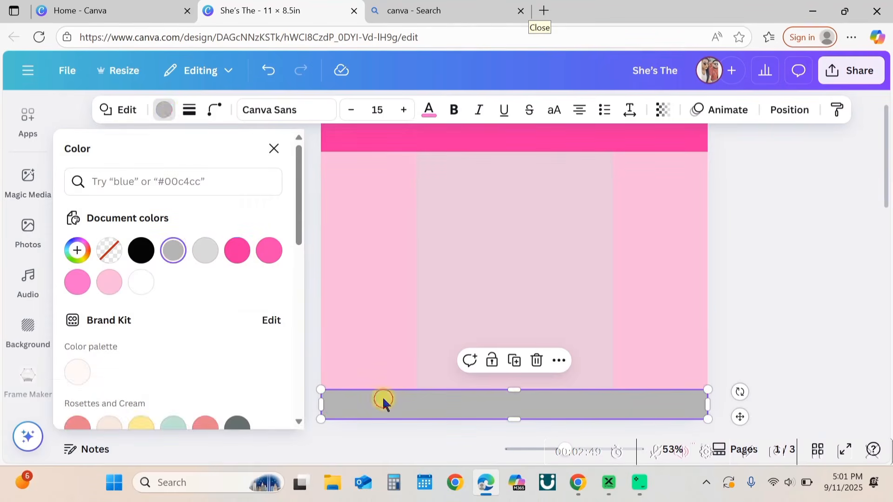
{"action": "left_click", "coordinate": [242, 247]}
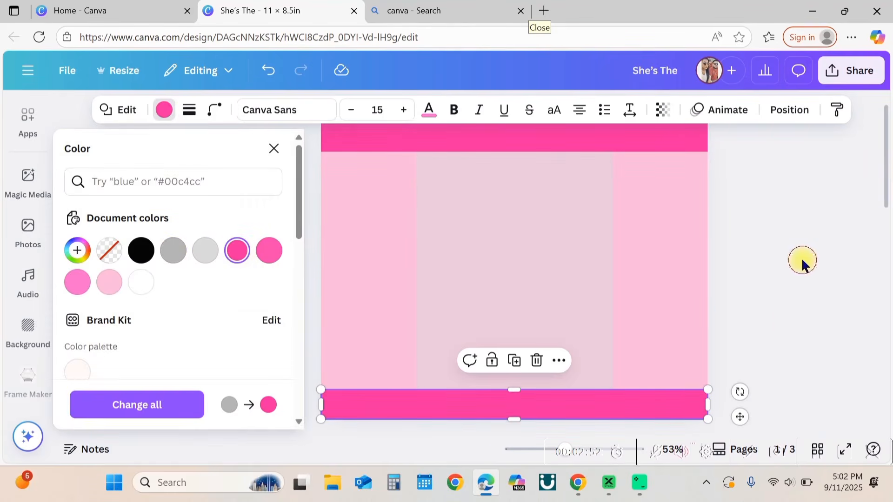
{"action": "left_click", "coordinate": [795, 288]}
Step: Search the elements library for birthday cake
{"action": "left_click", "coordinate": [27, 228]}
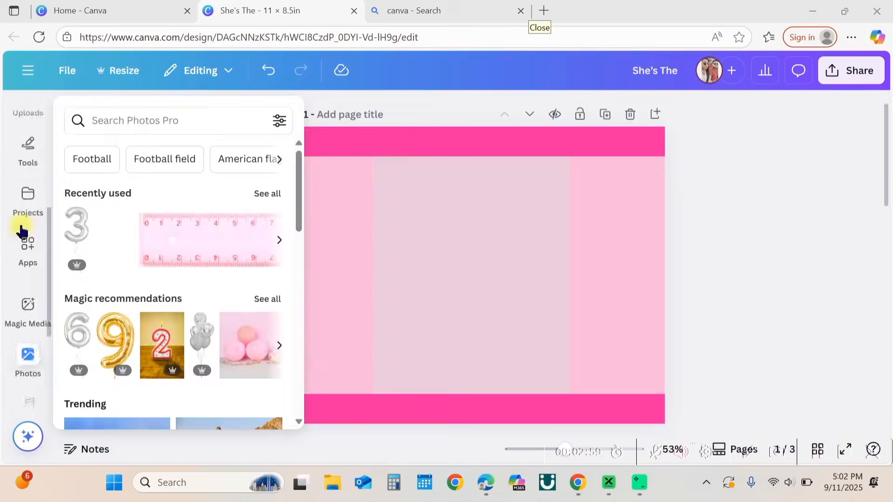
{"action": "scroll", "coordinate": [24, 209], "scroll_direction": "up", "scroll_amount": 3}
{"action": "left_click", "coordinate": [28, 176]}
{"action": "left_click", "coordinate": [127, 116]}
{"action": "left_click_drag", "start_coordinate": [127, 117], "coordinate": [36, 114]}
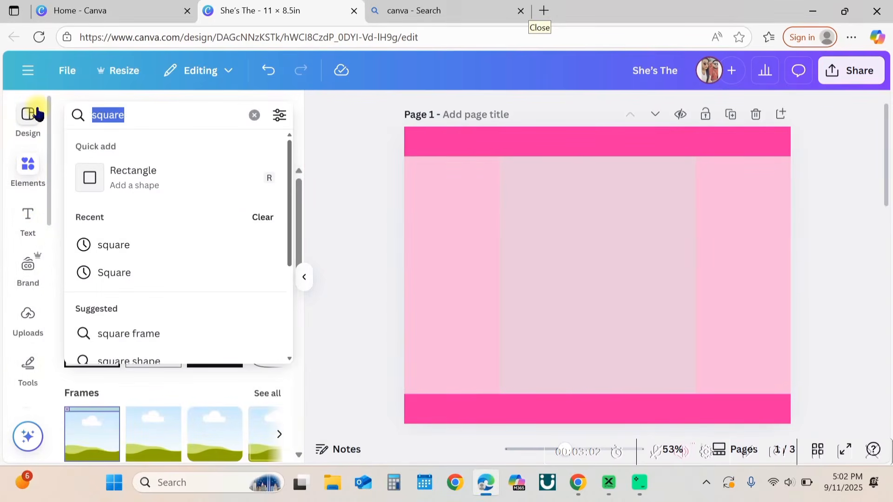
{"action": "type", "text": "birthday cake"}
{"action": "key", "text": "Return"}
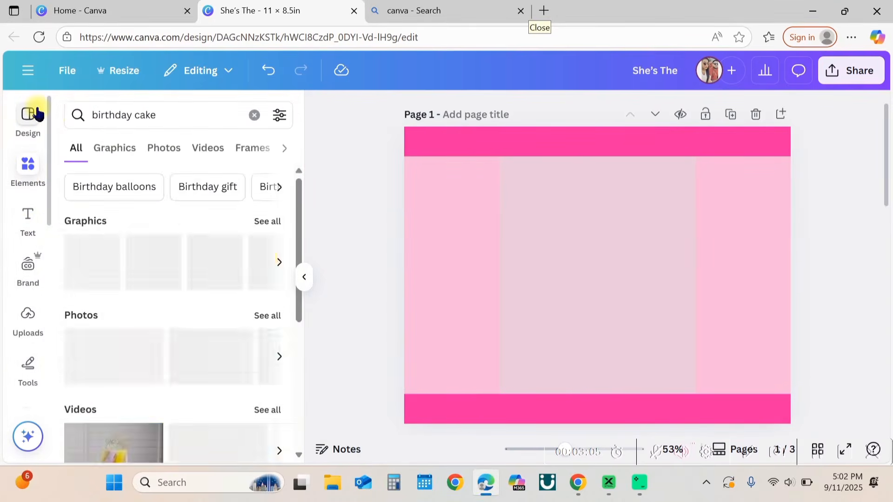
Step: Add a heart-shaped line-art cake graphic from the Graphics results to the page centre
{"action": "left_click", "coordinate": [107, 150]}
{"action": "scroll", "coordinate": [146, 301], "scroll_direction": "down", "scroll_amount": 10}
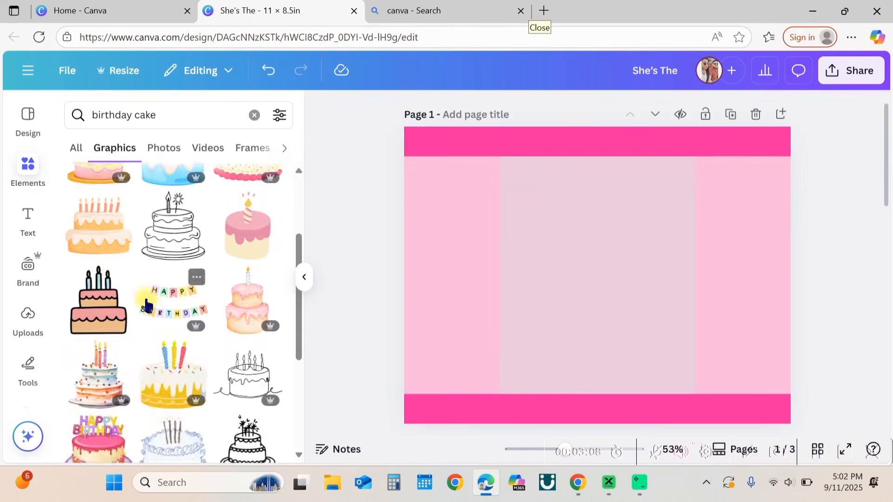
{"action": "scroll", "coordinate": [145, 296], "scroll_direction": "down", "scroll_amount": 8}
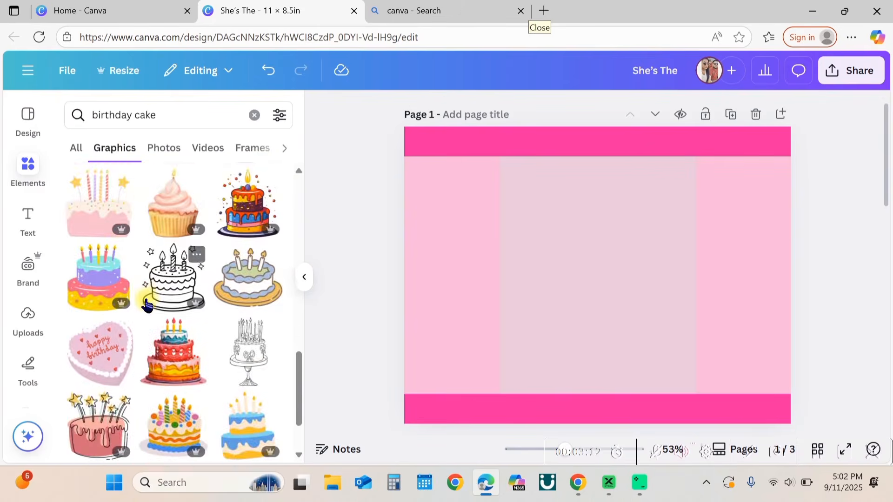
{"action": "scroll", "coordinate": [147, 301], "scroll_direction": "down", "scroll_amount": 1}
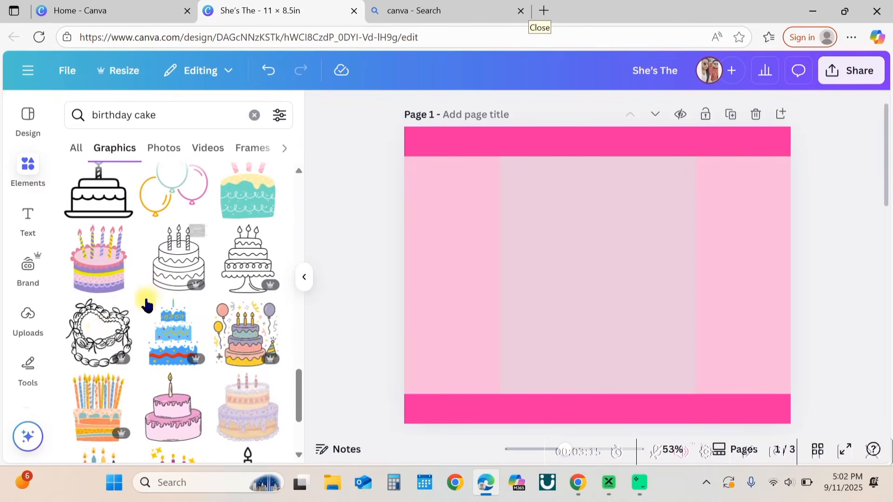
{"action": "left_click", "coordinate": [99, 335]}
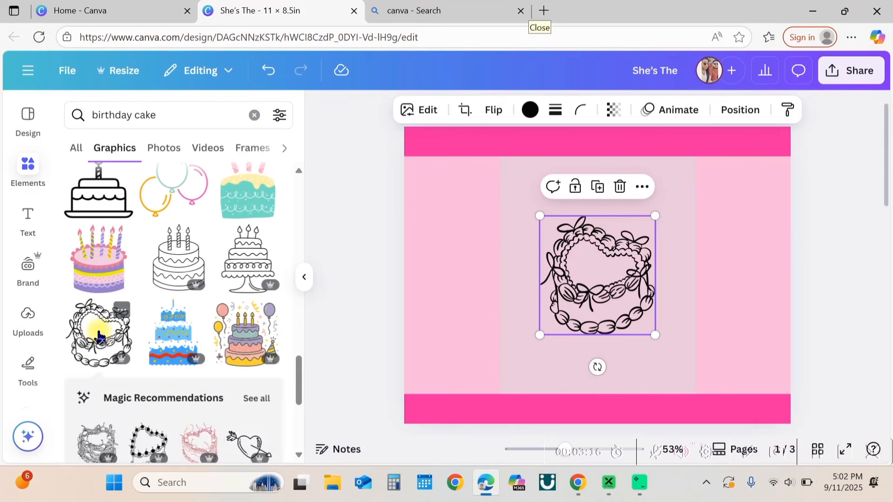
{"action": "left_click", "coordinate": [305, 278]}
Step: Recolour the cake graphic vivid magenta #ff0099
{"action": "left_click", "coordinate": [405, 109]}
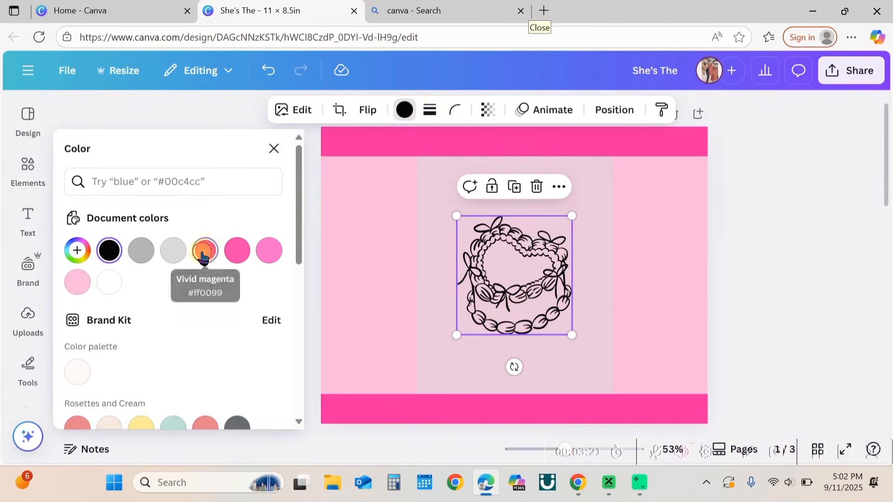
{"action": "left_click", "coordinate": [205, 250]}
{"action": "left_click", "coordinate": [274, 148]}
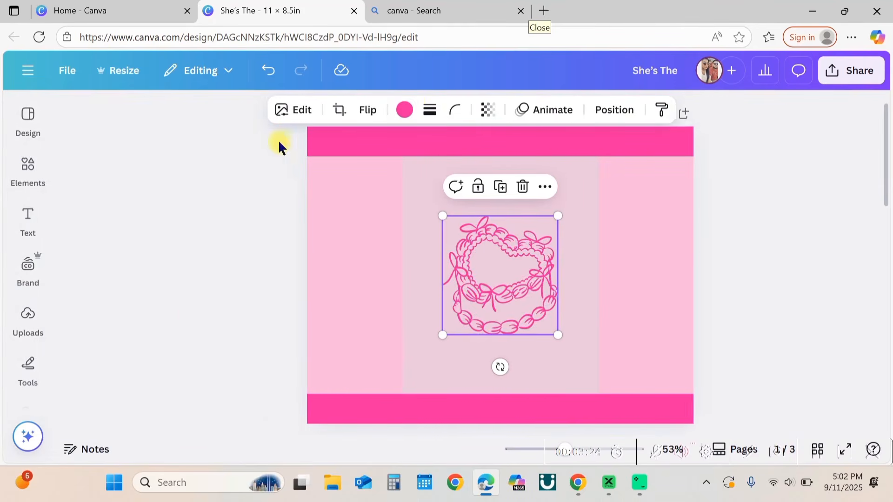
Step: Add a heading text box to the page
{"action": "left_click", "coordinate": [189, 313]}
{"action": "left_click", "coordinate": [27, 221]}
{"action": "left_click", "coordinate": [179, 301]}
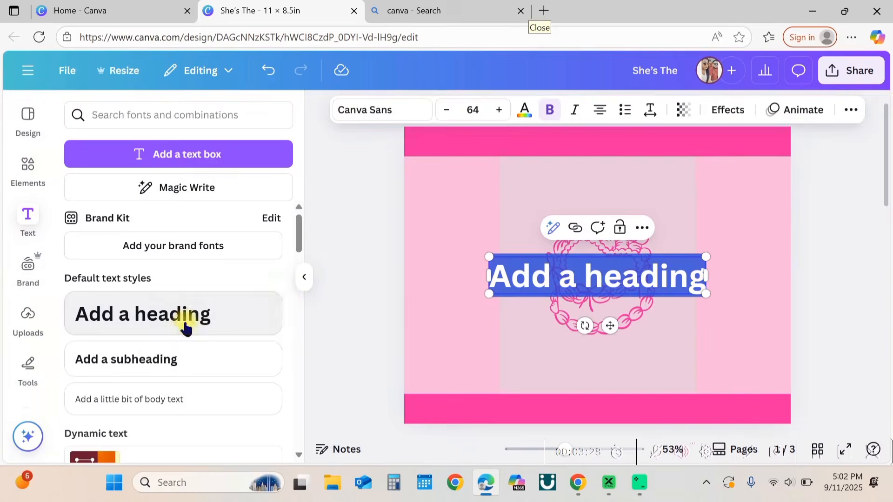
{"action": "left_click", "coordinate": [304, 278]}
Step: Replace the heading text with Happy Birthday
{"action": "left_click", "coordinate": [575, 280]}
{"action": "double_click", "coordinate": [575, 280]}
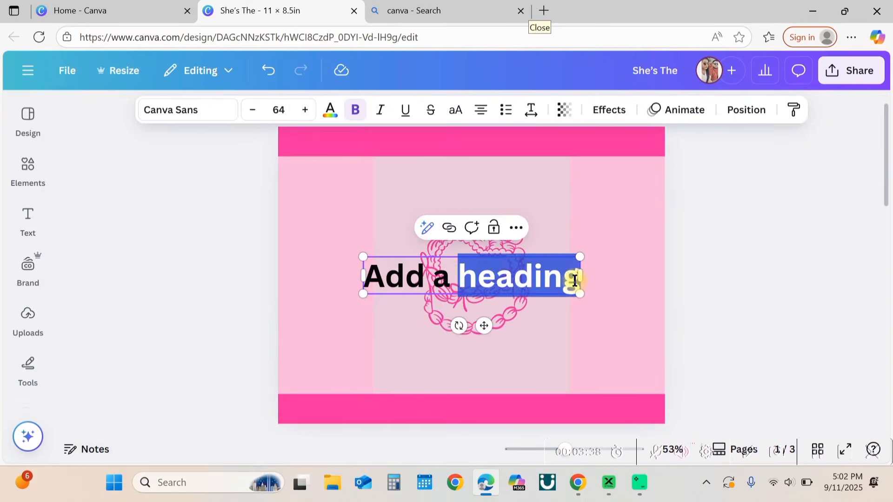
{"action": "key", "text": "BackSpace"}
{"action": "key", "text": "BackSpace"}
{"action": "key", "text": "BackSpace"}
{"action": "key", "text": "BackSpace"}
{"action": "key", "text": "BackSpace"}
{"action": "key", "text": "BackSpace"}
{"action": "key", "text": "BackSpace"}
{"action": "type", "text": "Ha"}
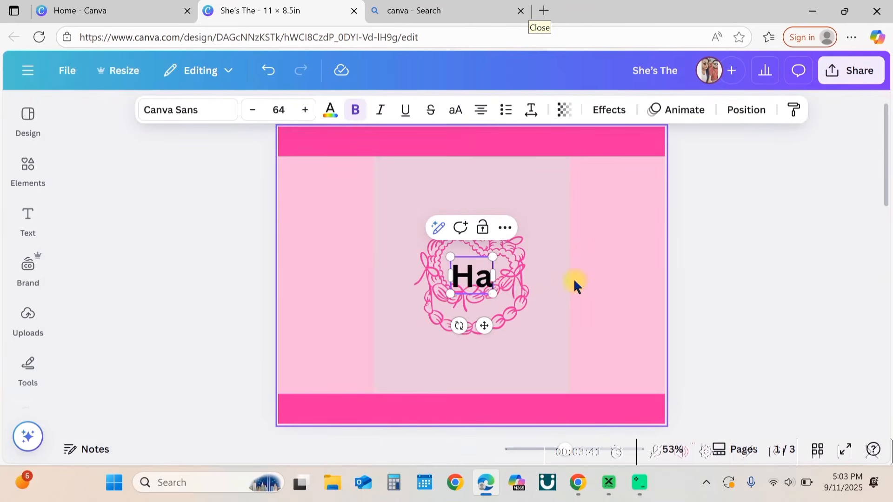
{"action": "type", "text": "ppy Birthday"}
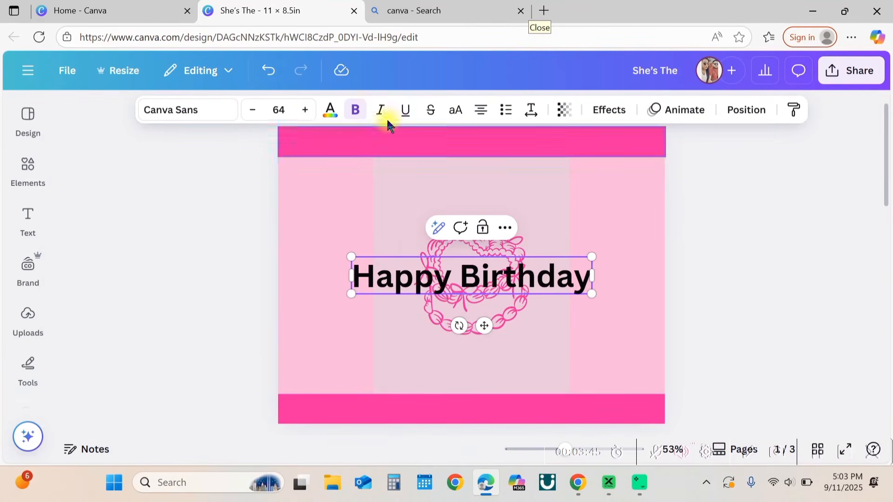
Step: Change the heading font to Tropika Script and move the heading above the cake
{"action": "left_click", "coordinate": [214, 109]}
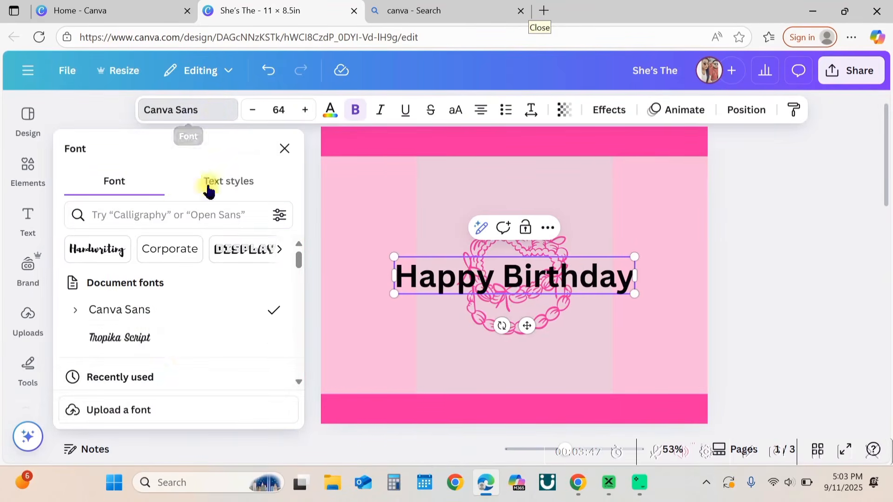
{"action": "left_click", "coordinate": [180, 343]}
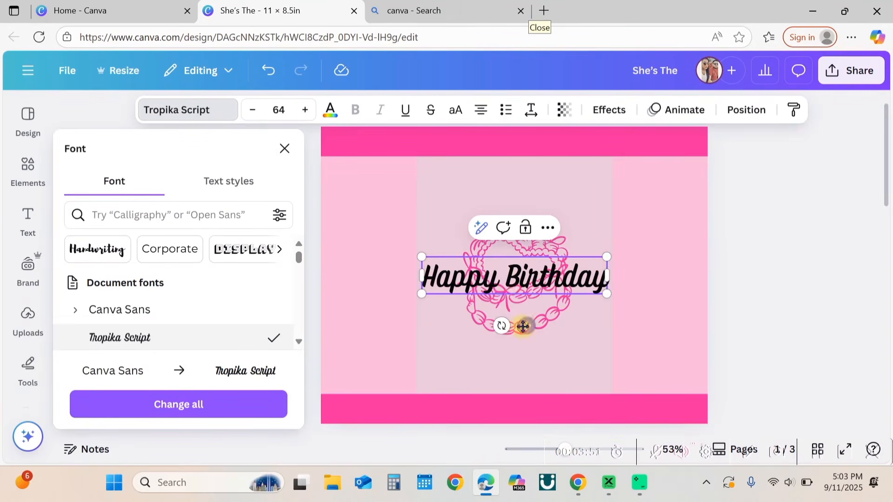
{"action": "left_click_drag", "start_coordinate": [523, 326], "coordinate": [520, 238]}
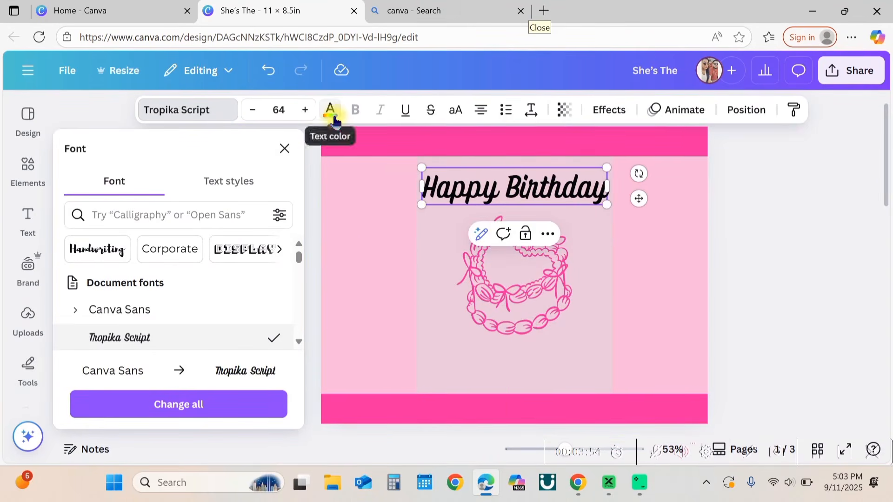
Step: Recolour the Happy Birthday heading text in the document's pink
{"action": "left_click", "coordinate": [331, 111]}
{"action": "left_click", "coordinate": [207, 252]}
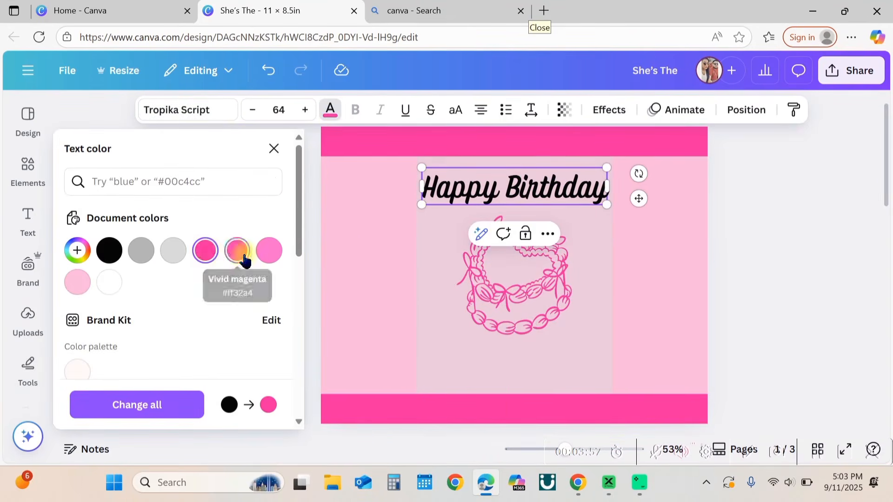
{"action": "left_click_drag", "start_coordinate": [604, 193], "coordinate": [624, 205]}
{"action": "left_click", "coordinate": [526, 191]}
{"action": "left_click", "coordinate": [351, 272]}
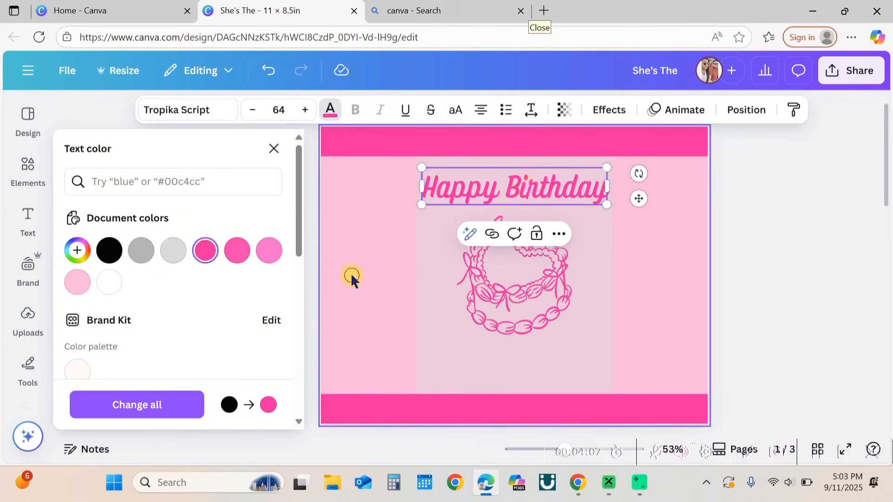
Step: Duplicate the heading, move the copy below the cake, and replace its text with the birthday person's name
{"action": "left_click", "coordinate": [485, 187]}
{"action": "left_click", "coordinate": [480, 232]}
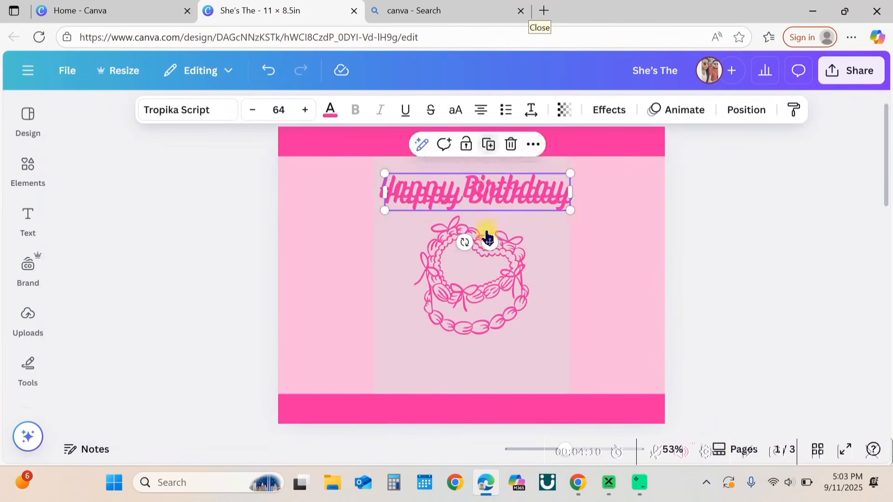
{"action": "left_click_drag", "start_coordinate": [503, 183], "coordinate": [501, 367]}
{"action": "double_click", "coordinate": [501, 367]}
{"action": "type", "text": "Kenjah"}
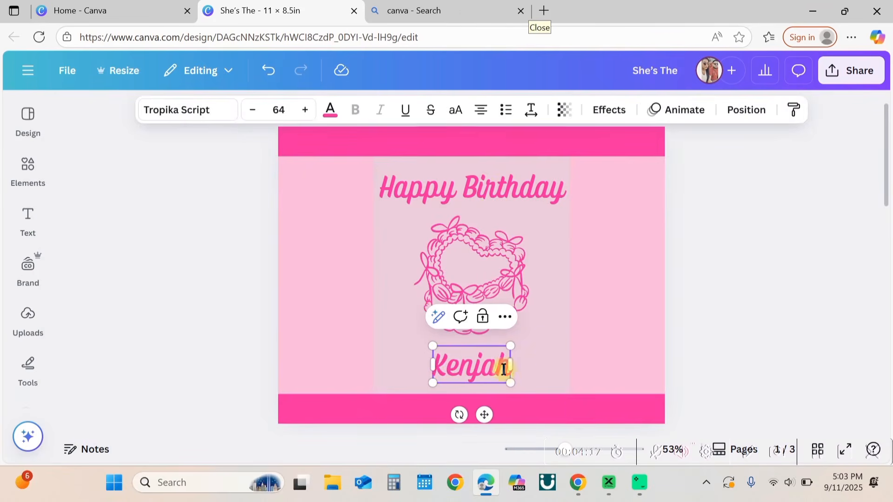
Step: Enlarge the name text to about 92.7 size and centre it beneath the cake
{"action": "left_click_drag", "start_coordinate": [510, 345], "coordinate": [546, 329]}
{"action": "left_click", "coordinate": [763, 322]}
{"action": "left_click_drag", "start_coordinate": [492, 371], "coordinate": [478, 365]}
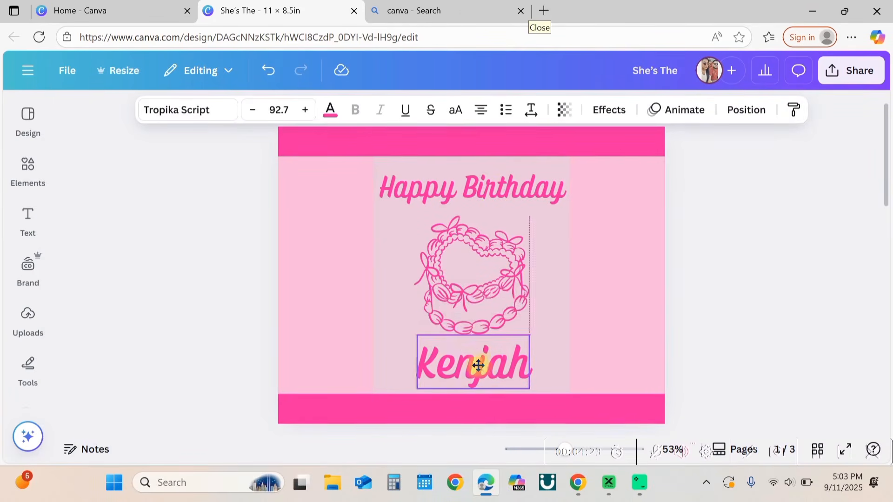
Step: Apply the Curve shape effect to the Happy Birthday heading at curve 76 and nudge it slightly upward
{"action": "left_click", "coordinate": [501, 182]}
{"action": "left_click", "coordinate": [609, 109]}
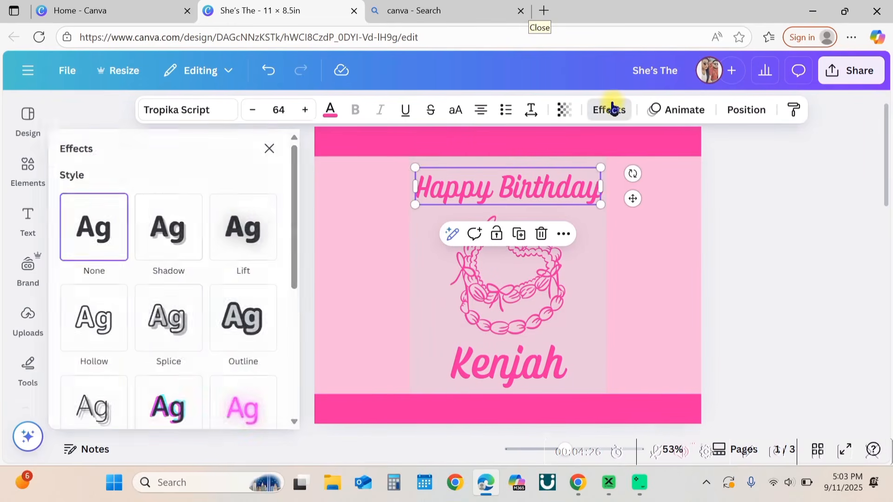
{"action": "scroll", "coordinate": [203, 302], "scroll_direction": "down", "scroll_amount": 5}
{"action": "left_click", "coordinate": [175, 363]}
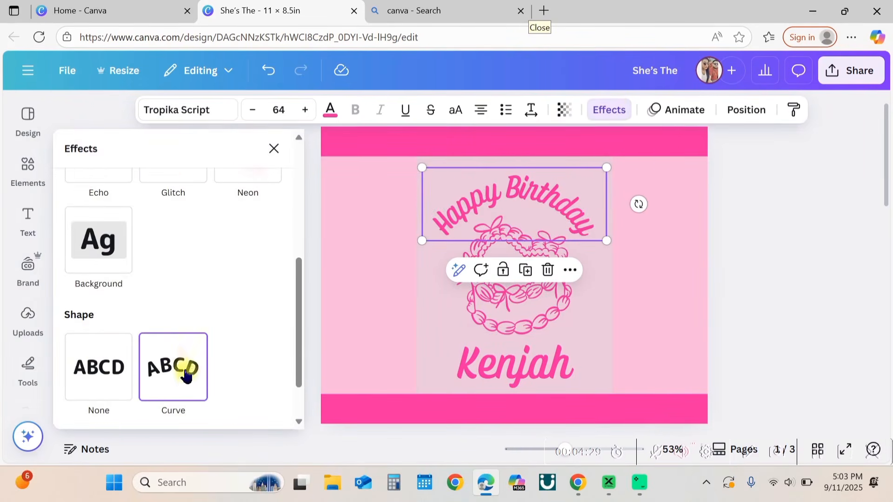
{"action": "left_click", "coordinate": [175, 398]}
{"action": "left_click_drag", "start_coordinate": [176, 399], "coordinate": [174, 400]}
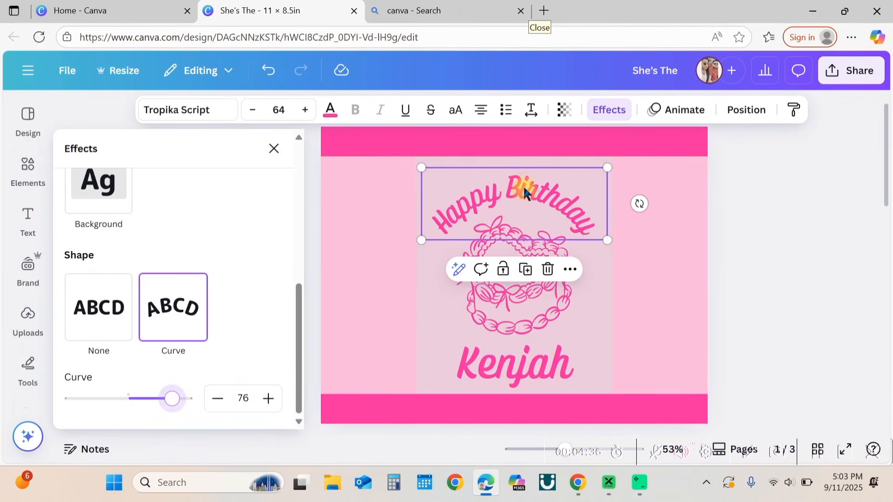
{"action": "left_click_drag", "start_coordinate": [524, 191], "coordinate": [523, 181]}
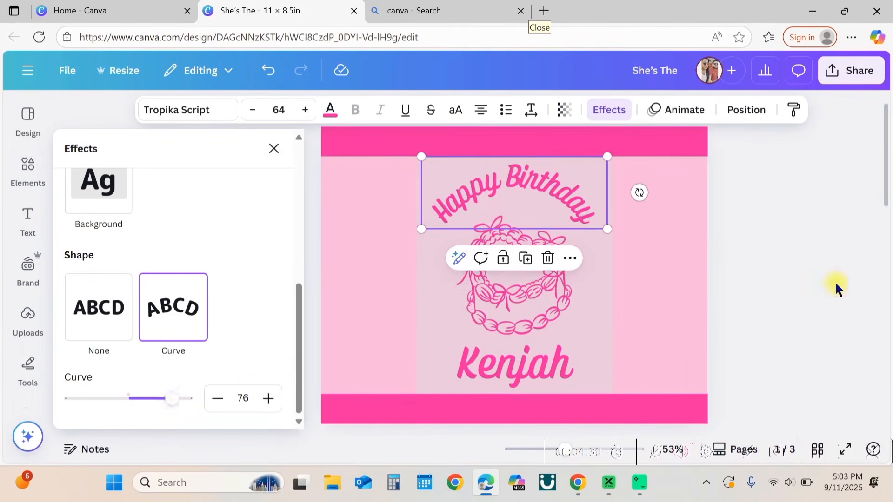
{"action": "left_click", "coordinate": [835, 281]}
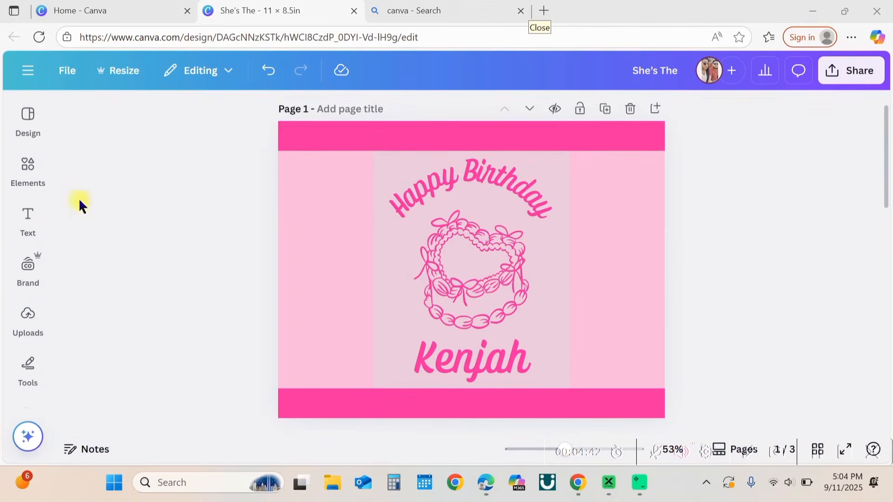
Step: Search the graphics for disco and add the outline disco ball graphic to the page
{"action": "left_click", "coordinate": [28, 175]}
{"action": "left_click_drag", "start_coordinate": [176, 114], "coordinate": [74, 114]}
{"action": "type", "text": "dis"}
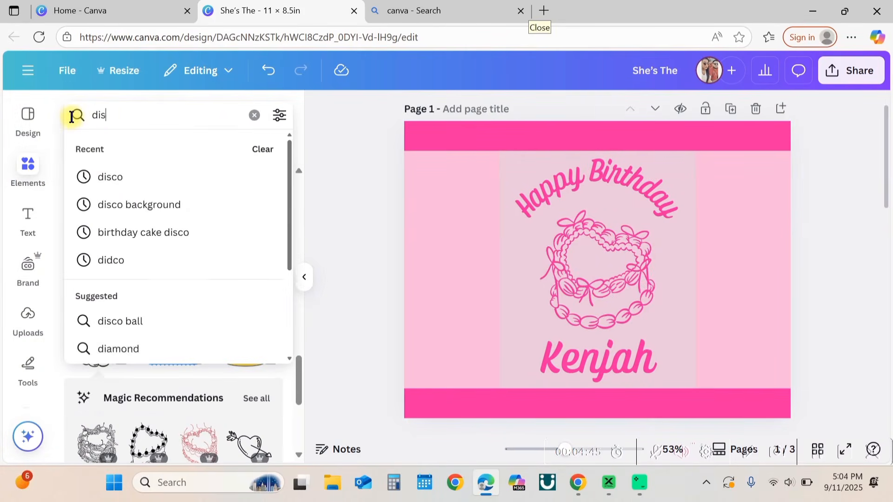
{"action": "type", "text": "co"}
{"action": "key", "text": "Return"}
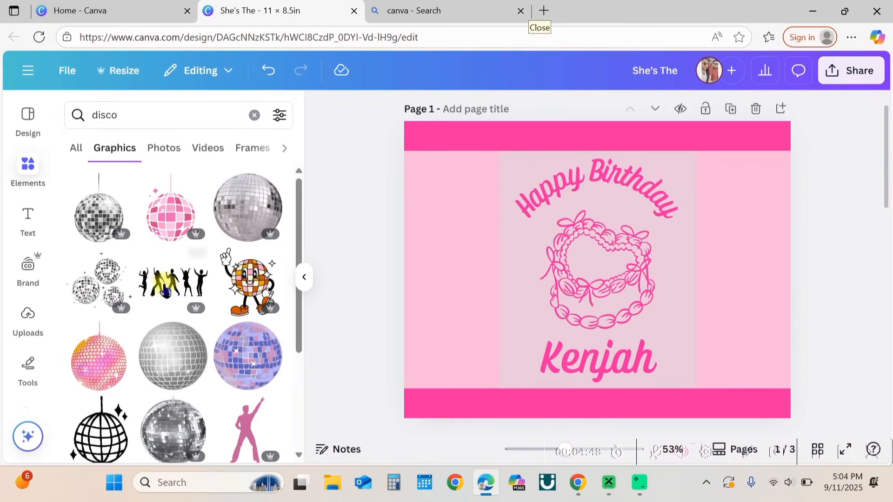
{"action": "scroll", "coordinate": [165, 292], "scroll_direction": "down", "scroll_amount": 5}
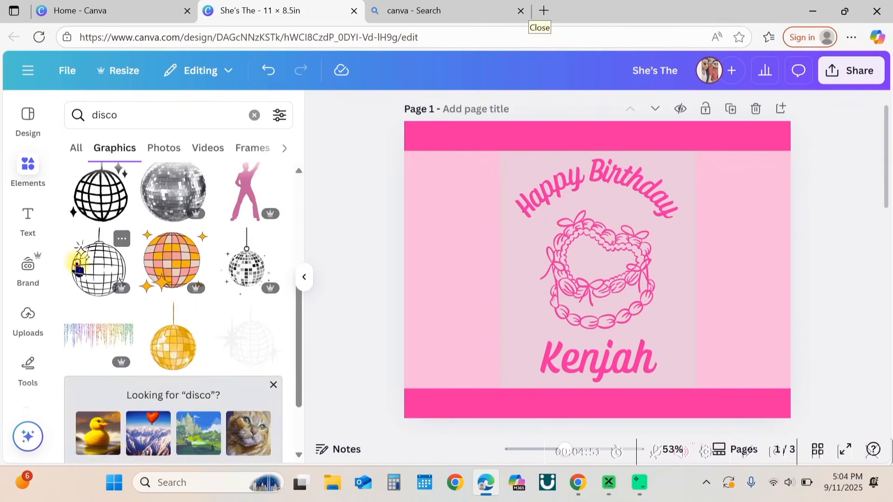
{"action": "left_click", "coordinate": [78, 269]}
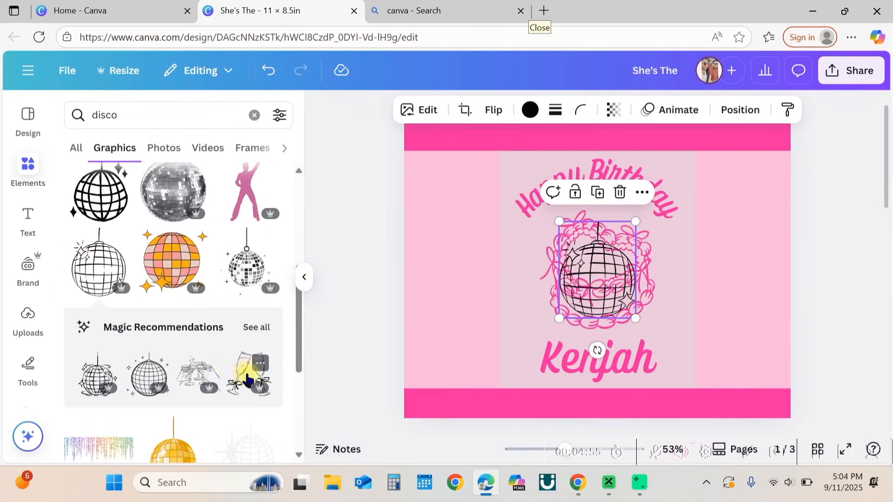
Step: Add the champagne glasses graphic and shrink it to about 1.2 × 1.2 in at the lower left bar
{"action": "left_click", "coordinate": [234, 382]}
{"action": "left_click", "coordinate": [305, 278]}
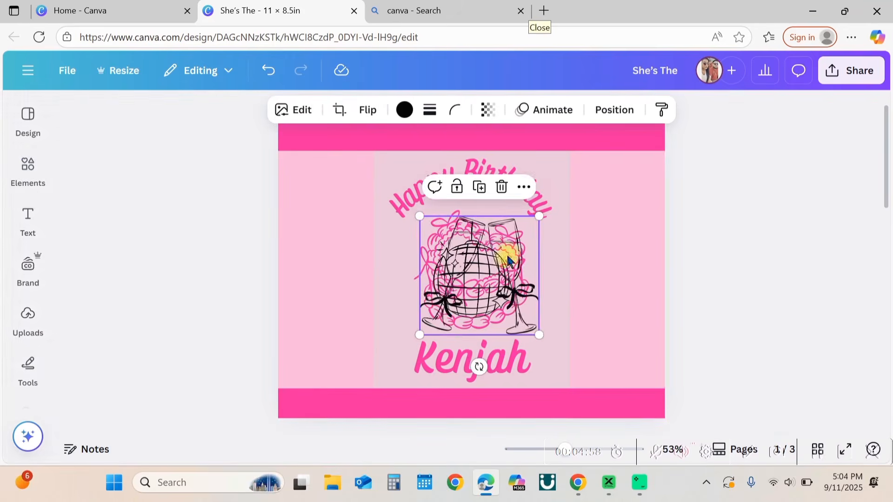
{"action": "left_click_drag", "start_coordinate": [507, 256], "coordinate": [383, 276]}
{"action": "left_click_drag", "start_coordinate": [417, 240], "coordinate": [339, 315]}
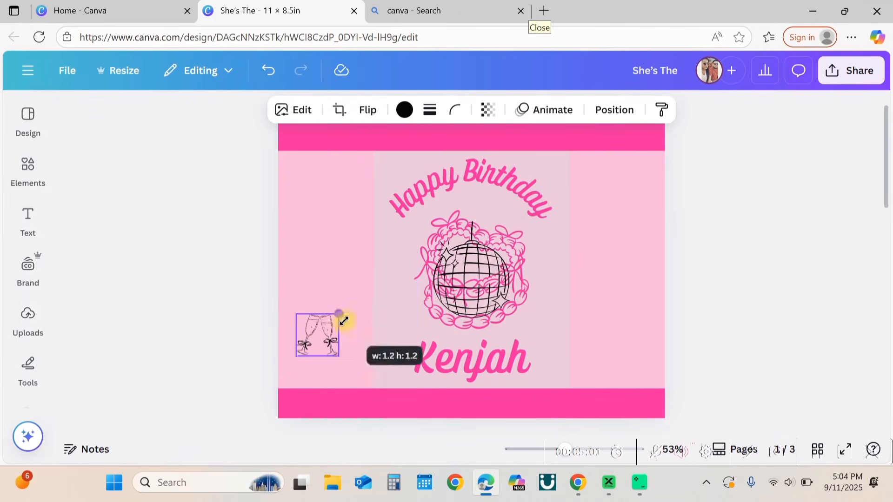
Step: Move the disco ball into the upper right bar and resize it to fit
{"action": "left_click_drag", "start_coordinate": [442, 225], "coordinate": [620, 205]}
{"action": "left_click_drag", "start_coordinate": [659, 247], "coordinate": [647, 236]}
{"action": "left_click_drag", "start_coordinate": [611, 188], "coordinate": [618, 186]}
Step: Enlarge the champagne glasses slightly and recolour them in the document's pink
{"action": "left_click", "coordinate": [315, 345]}
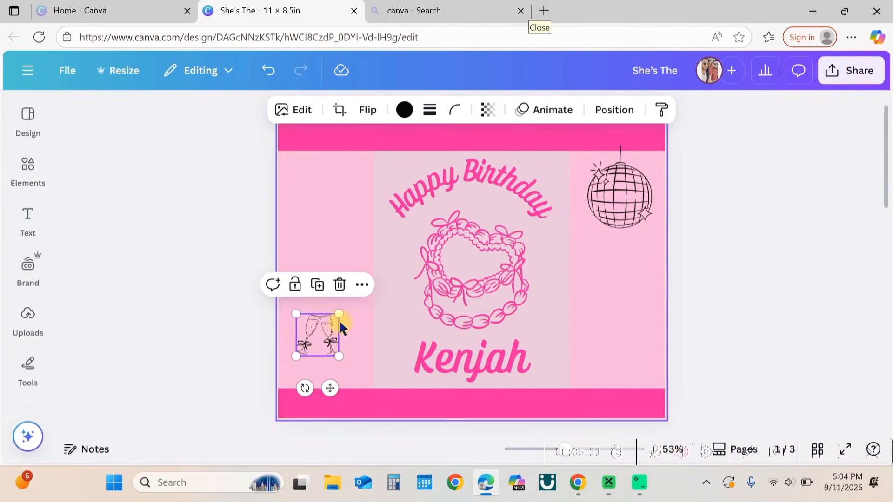
{"action": "mouse_move", "coordinate": [340, 317]}
{"action": "left_mouse_down"}
{"action": "mouse_move", "coordinate": [361, 300]}
{"action": "mouse_move", "coordinate": [332, 318]}
{"action": "mouse_move", "coordinate": [333, 331]}
{"action": "left_mouse_up"}
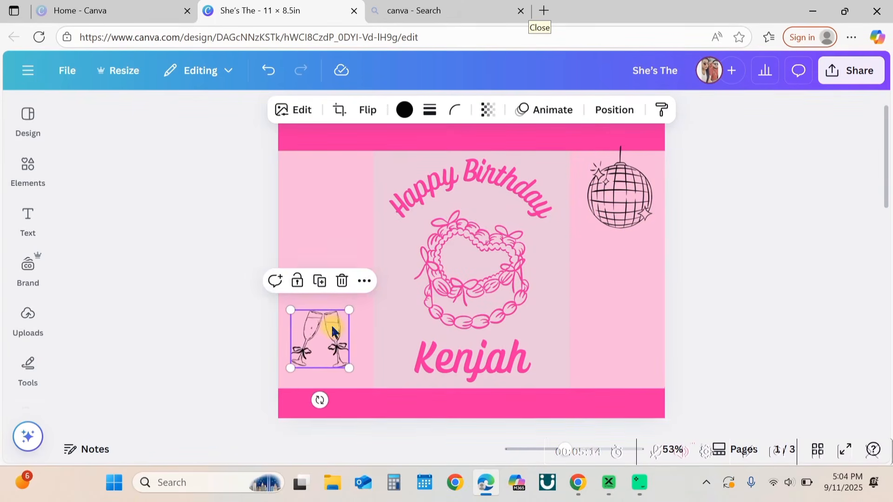
{"action": "left_click", "coordinate": [405, 111]}
{"action": "left_click", "coordinate": [206, 249]}
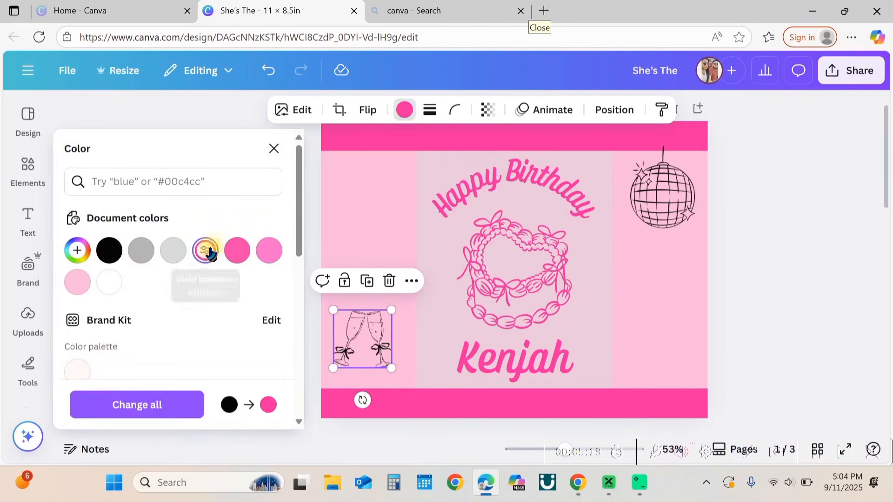
Step: Recolour the disco ball graphic in the same pink
{"action": "left_click", "coordinate": [656, 203]}
{"action": "left_click", "coordinate": [217, 258]}
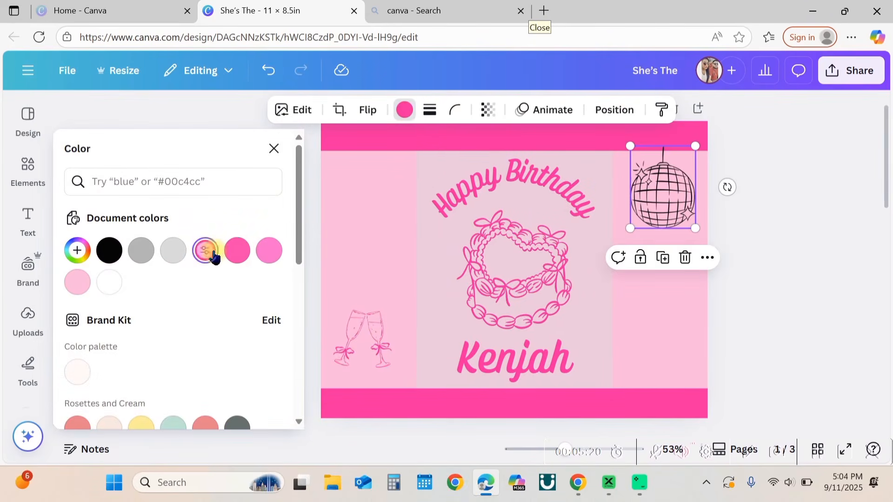
{"action": "left_click", "coordinate": [805, 260]}
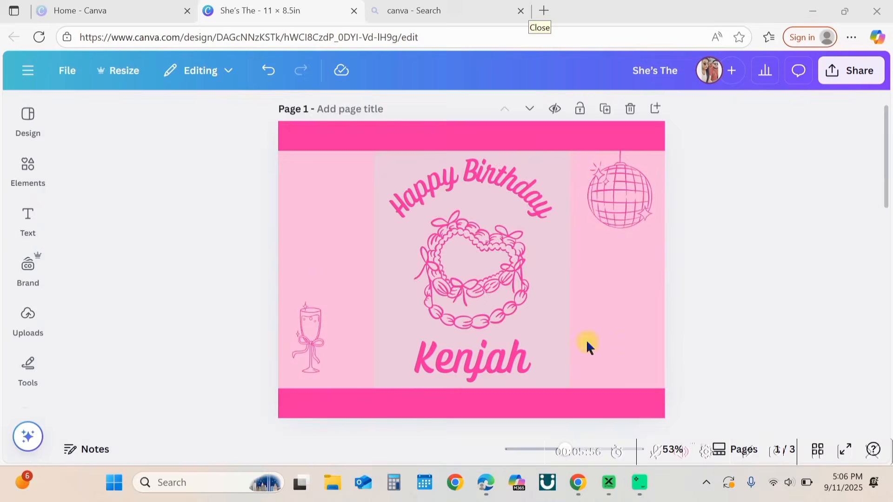
Step: Search the graphics for record and place a vinyl record graphic in the upper left bar
{"action": "mouse_move", "coordinate": [28, 185]}
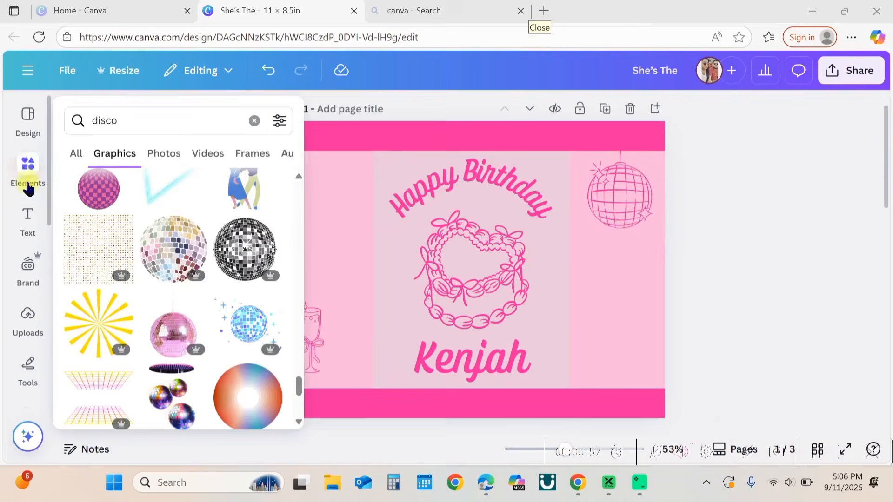
{"action": "left_click", "coordinate": [25, 168]}
{"action": "double_click", "coordinate": [124, 117]}
{"action": "type", "text": "record"}
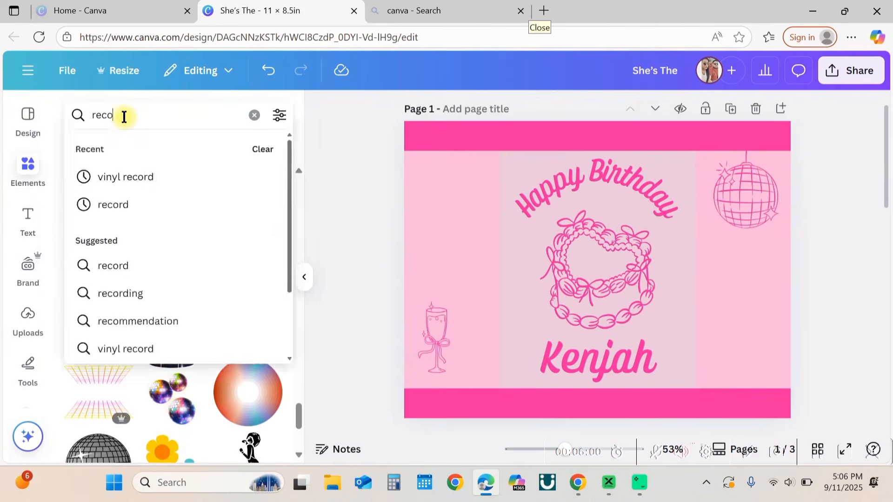
{"action": "key", "text": "Return"}
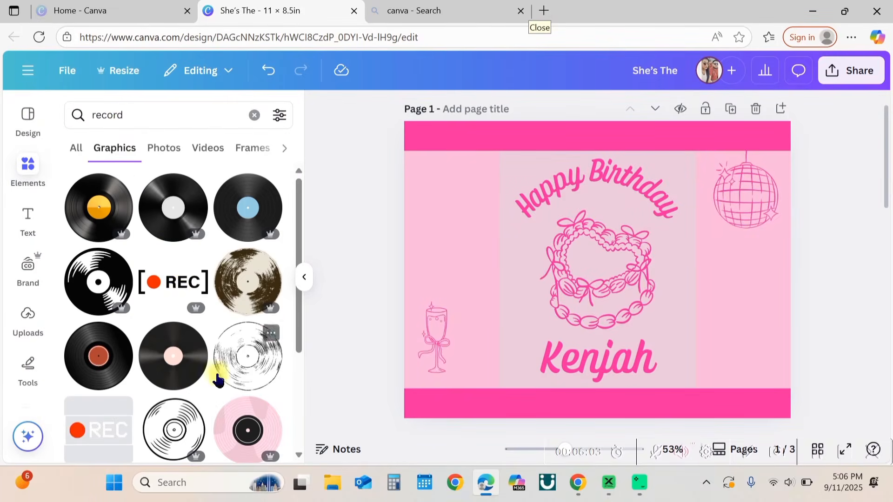
{"action": "scroll", "coordinate": [217, 381], "scroll_direction": "down", "scroll_amount": 10}
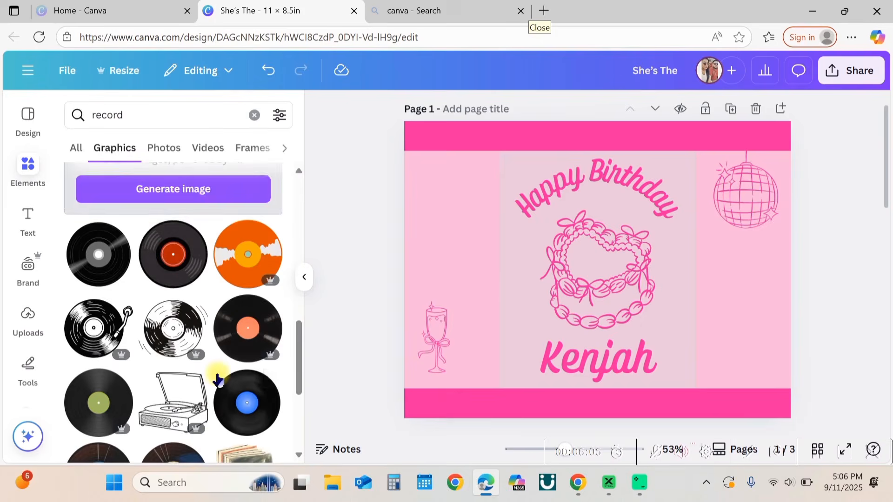
{"action": "scroll", "coordinate": [217, 372], "scroll_direction": "down", "scroll_amount": 3}
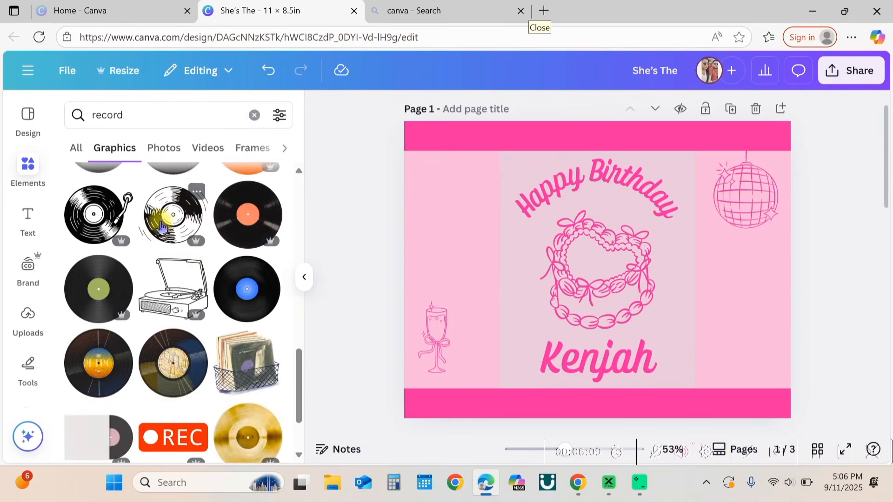
{"action": "left_click", "coordinate": [162, 228]}
{"action": "left_click_drag", "start_coordinate": [604, 279], "coordinate": [461, 194]}
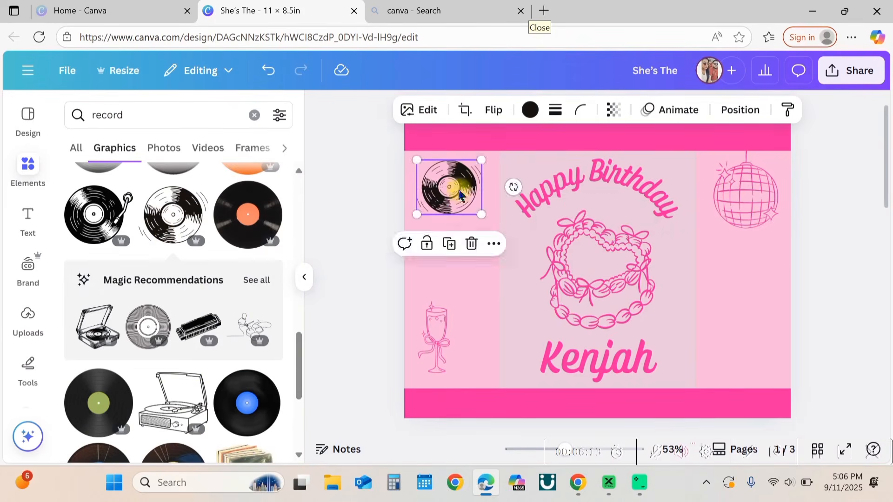
Step: Recolour the vinyl record vivid magenta #ff0099
{"action": "left_click", "coordinate": [531, 110]}
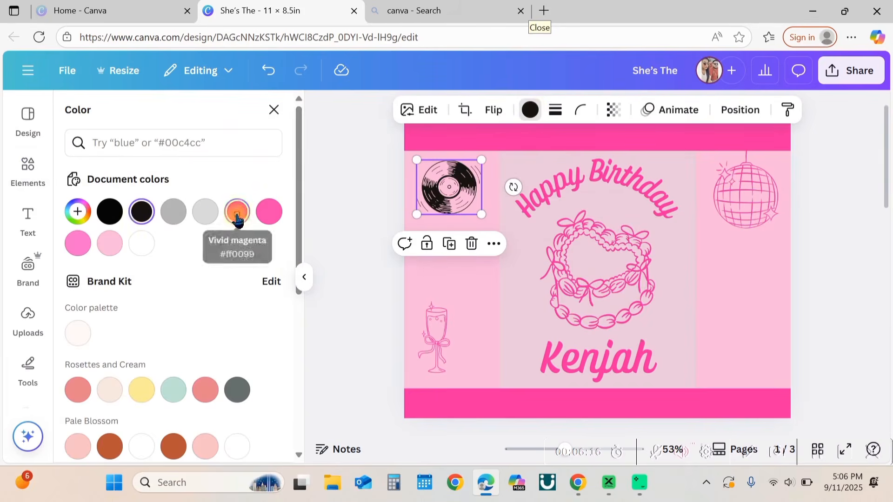
{"action": "left_click", "coordinate": [236, 216]}
{"action": "left_click", "coordinate": [304, 277]}
{"action": "left_click", "coordinate": [192, 243]}
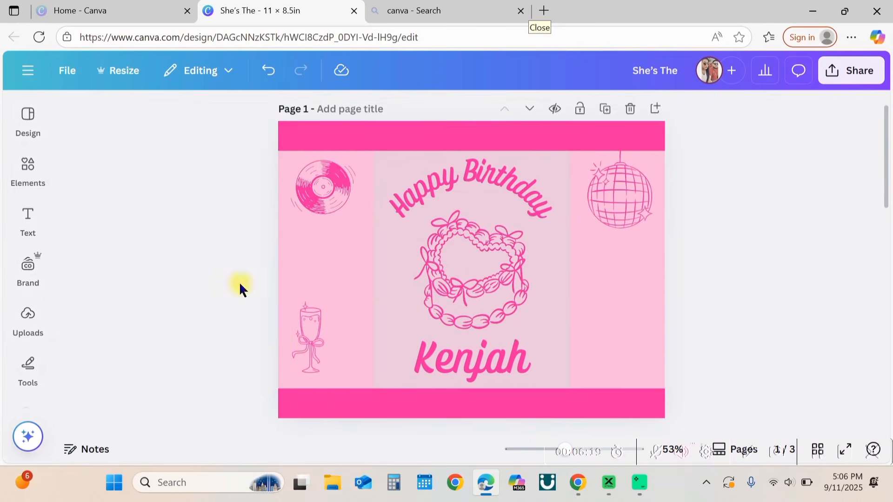
Step: Search the graphics for pajamas and place an outline pyjama set graphic in the left bar
{"action": "left_click", "coordinate": [18, 173]}
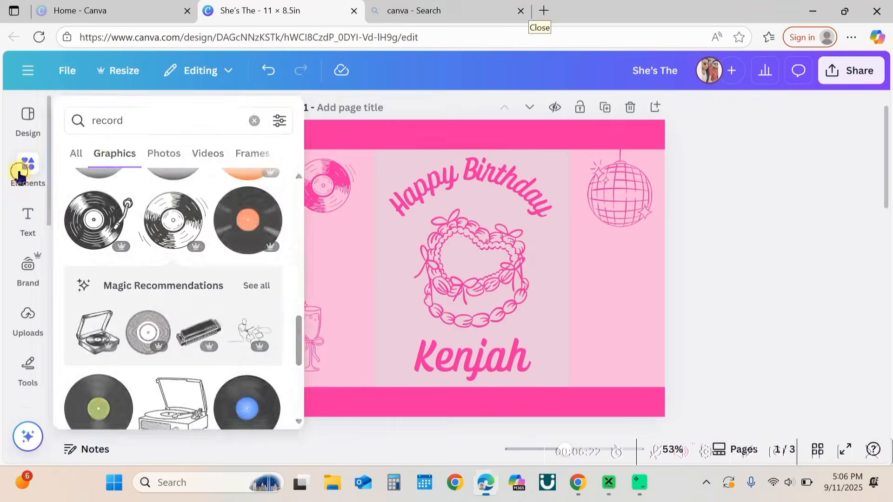
{"action": "type", "text": "pajamas"}
{"action": "key", "text": "Return"}
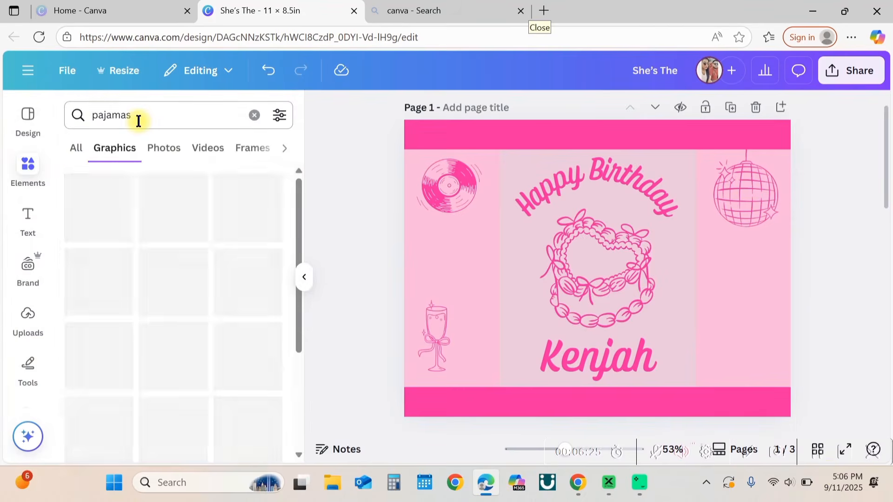
{"action": "left_click", "coordinate": [176, 298]}
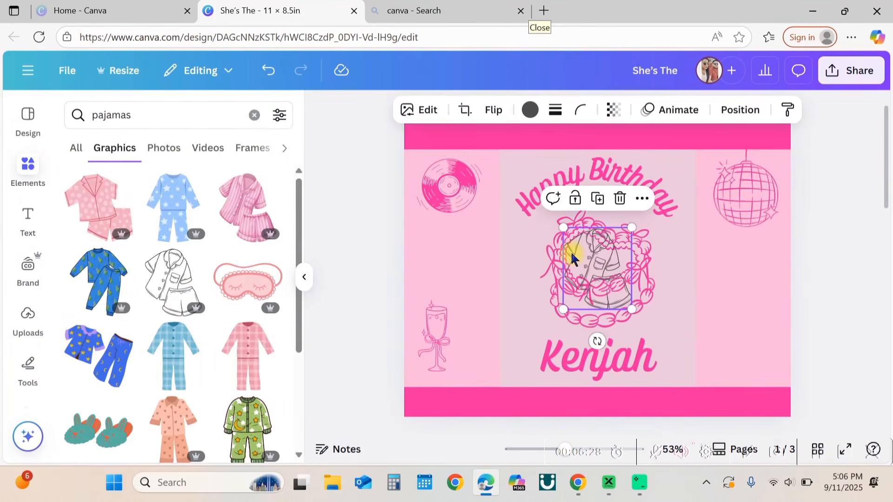
{"action": "left_click_drag", "start_coordinate": [530, 244], "coordinate": [426, 247]}
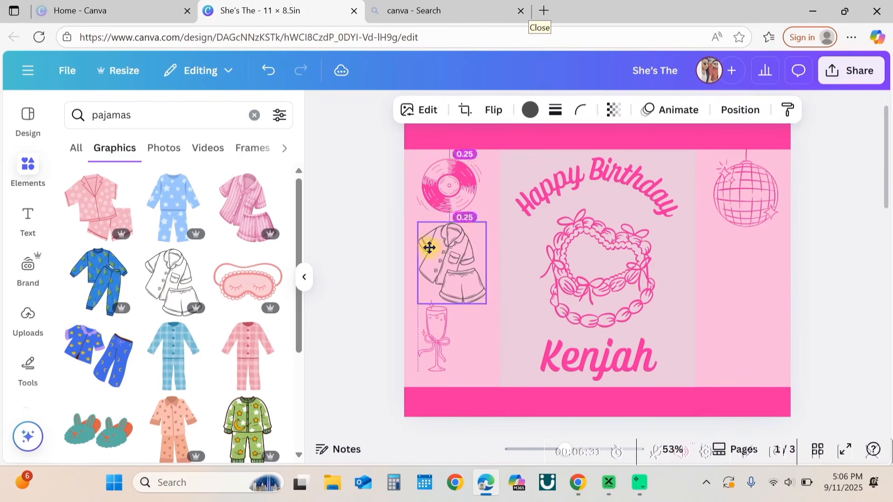
Step: Recolour the pyjama graphic bright pink
{"action": "left_click", "coordinate": [537, 110]}
{"action": "left_click", "coordinate": [236, 209]}
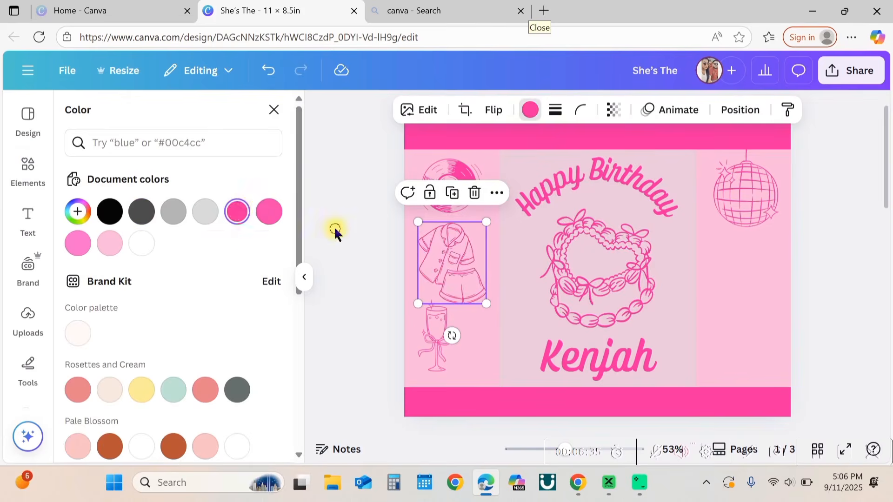
{"action": "key", "text": "Escape"}
Step: Search the graphics for slippers and place an outline slippers graphic in the right bar below the disco ball
{"action": "scroll", "coordinate": [198, 279], "scroll_direction": "down", "scroll_amount": 10}
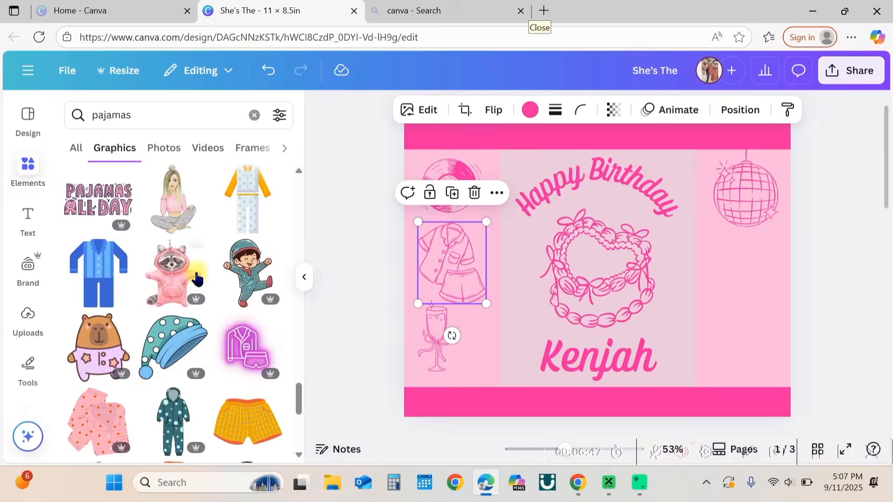
{"action": "type", "text": "slippers"}
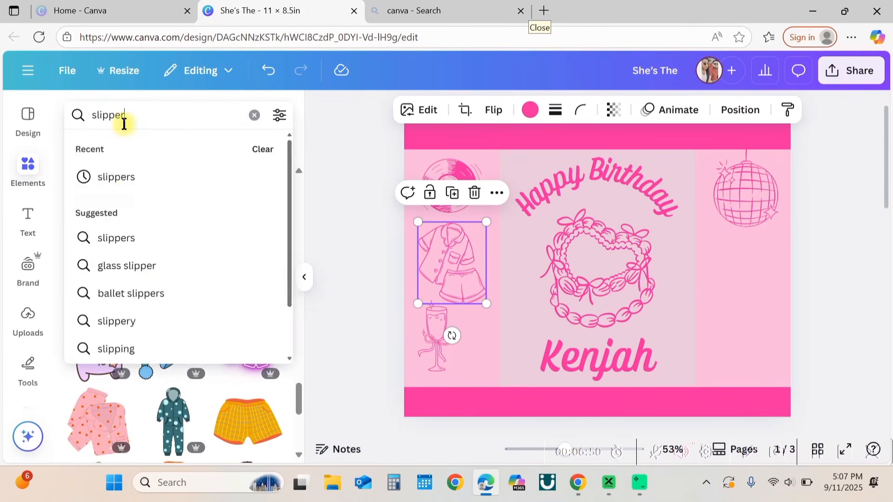
{"action": "key", "text": "Return"}
{"action": "scroll", "coordinate": [226, 282], "scroll_direction": "down", "scroll_amount": 5}
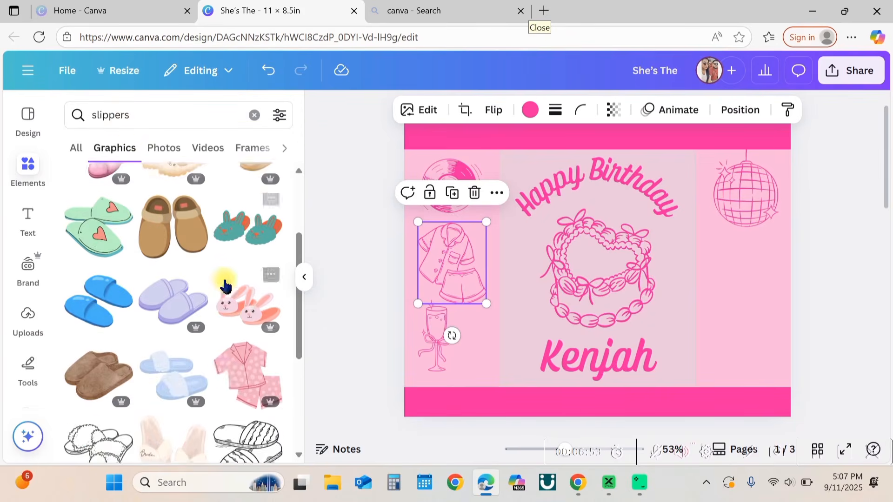
{"action": "left_click", "coordinate": [96, 366]}
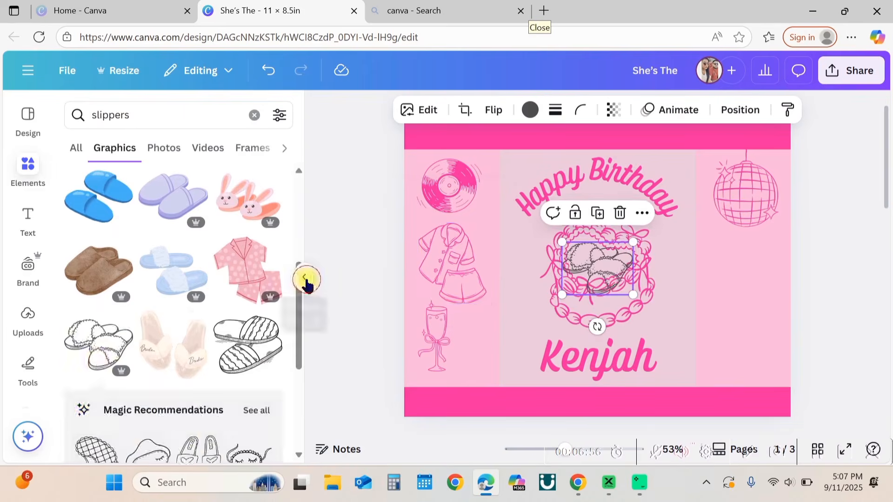
{"action": "left_click", "coordinate": [304, 280]}
{"action": "left_click_drag", "start_coordinate": [472, 250], "coordinate": [626, 268]}
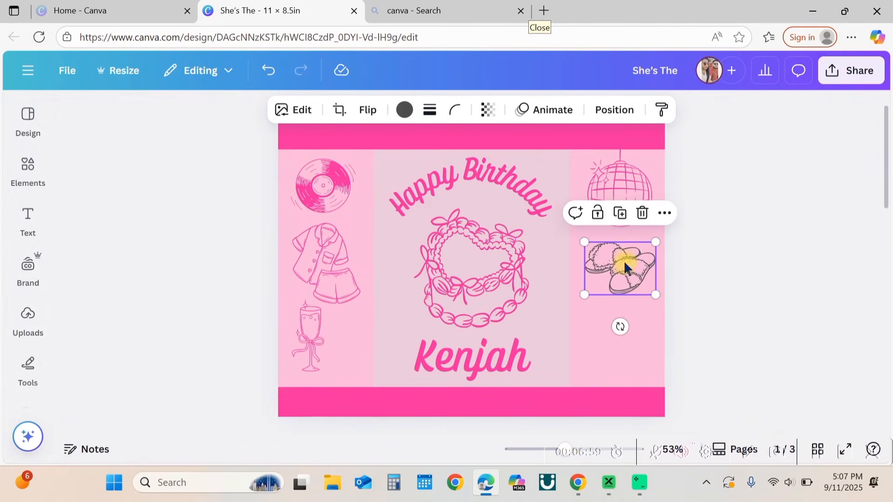
Step: Recolour the slippers graphic bright pink
{"action": "left_click", "coordinate": [405, 110]}
{"action": "left_click", "coordinate": [237, 249]}
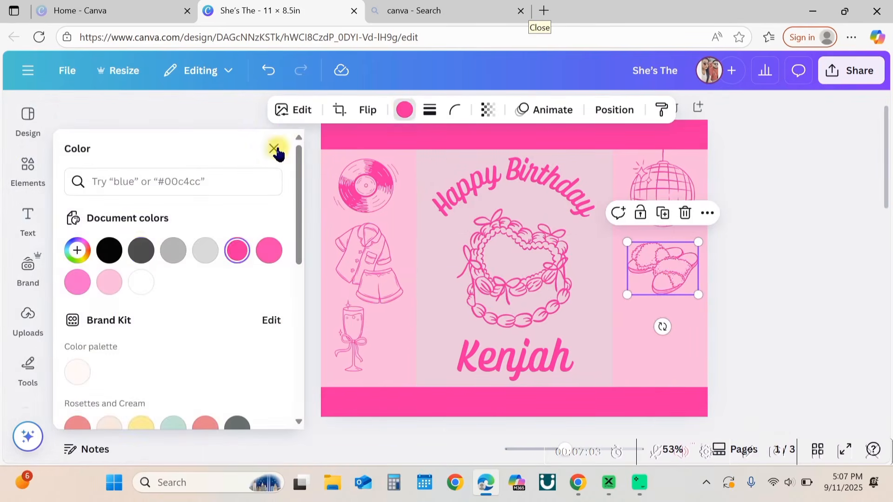
{"action": "left_click", "coordinate": [274, 148]}
Step: Duplicate the name text into the right bar and change it to "Thank you for partying with us!"
{"action": "left_click", "coordinate": [470, 359]}
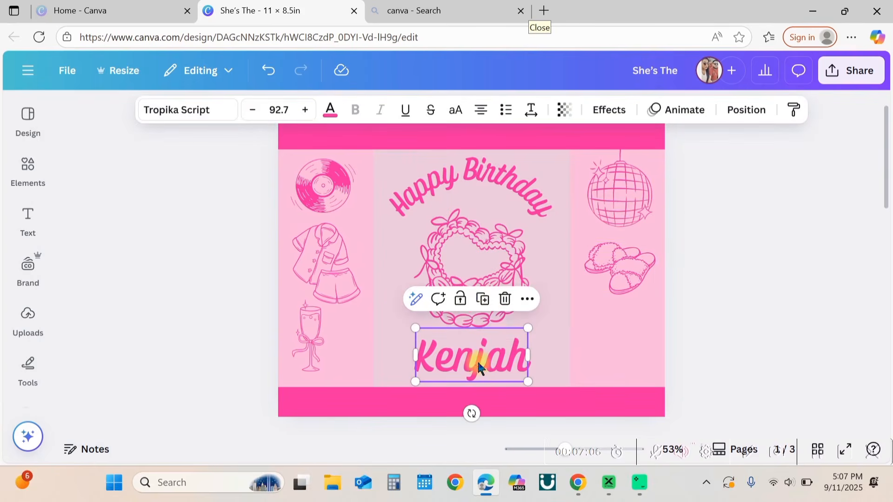
{"action": "left_click", "coordinate": [483, 300]}
{"action": "left_click_drag", "start_coordinate": [491, 371], "coordinate": [622, 351]}
{"action": "left_click_drag", "start_coordinate": [554, 319], "coordinate": [586, 353]}
{"action": "double_click", "coordinate": [613, 359]}
{"action": "type", "text": "Thank"}
{"action": "key", "text": "Return"}
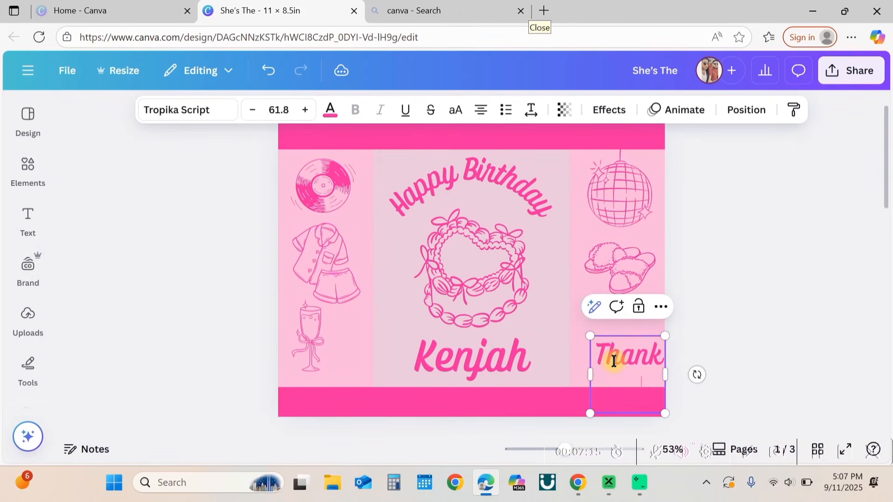
{"action": "left_click_drag", "start_coordinate": [666, 369], "coordinate": [763, 375]}
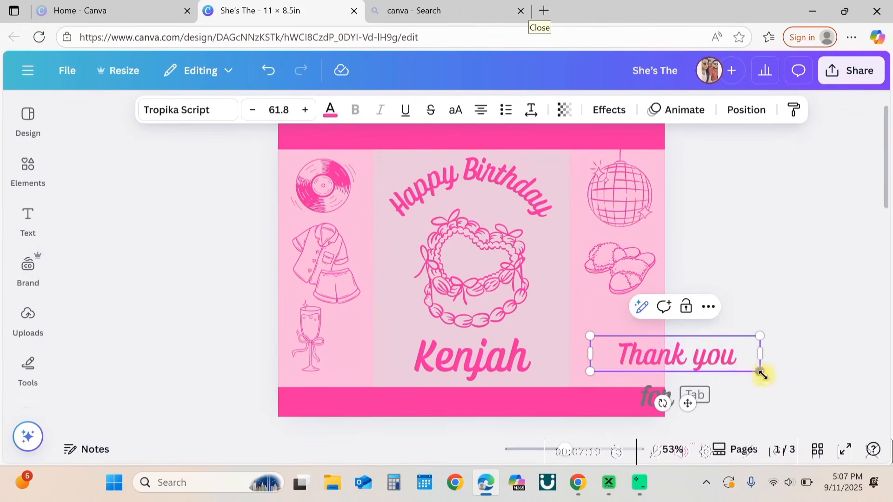
{"action": "key", "text": "Return"}
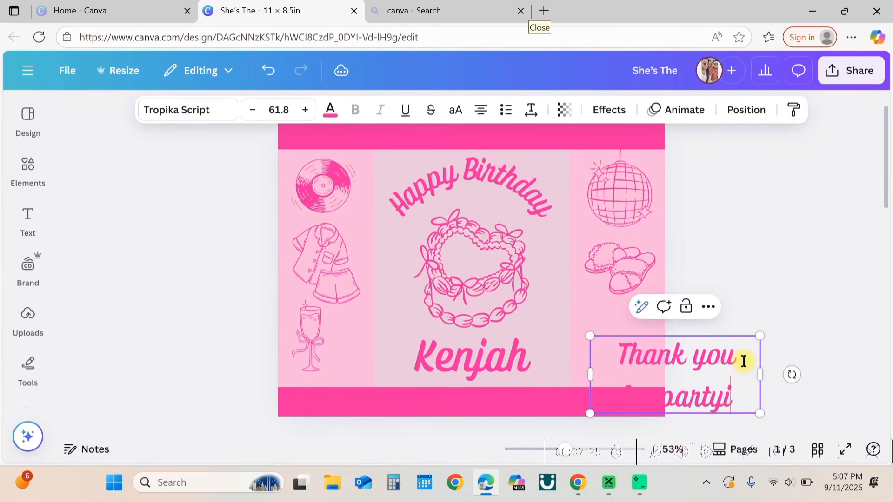
{"action": "type", "text": "with us!"}
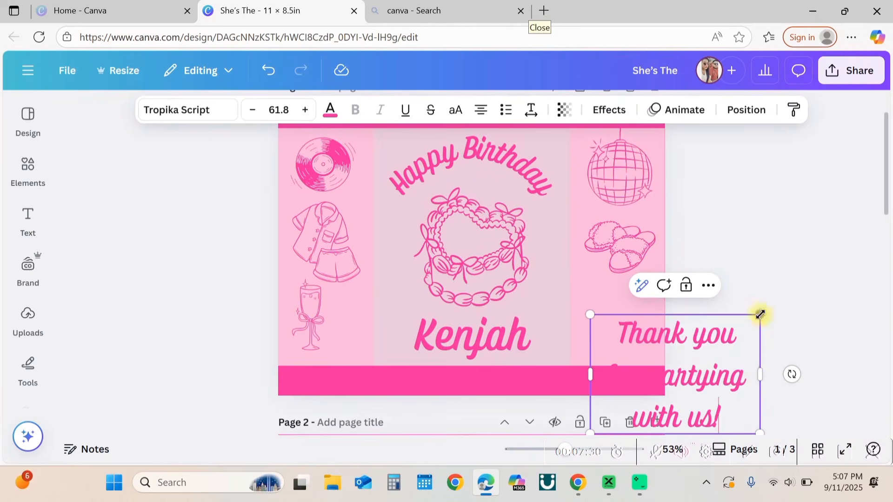
Step: Shrink the thank-you text to font size 29.7 and move it into the lower right bar
{"action": "left_click_drag", "start_coordinate": [760, 315], "coordinate": [672, 377]}
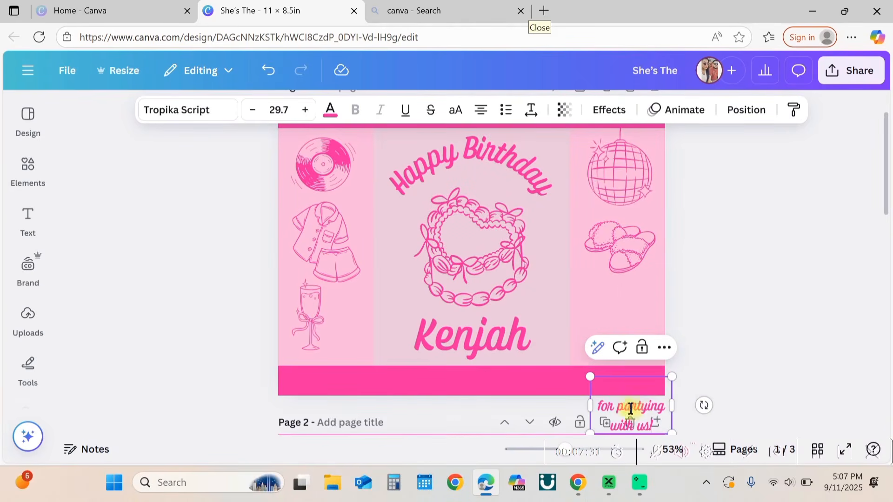
{"action": "left_click", "coordinate": [766, 339]}
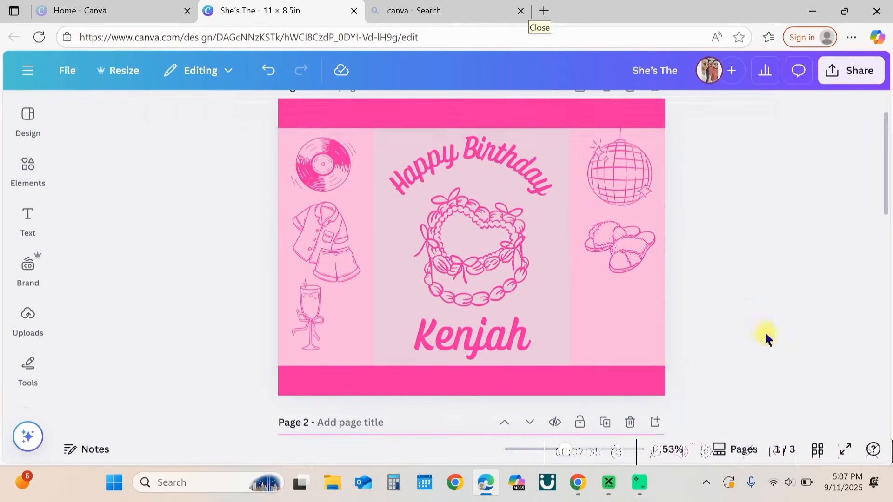
{"action": "left_click_drag", "start_coordinate": [636, 390], "coordinate": [620, 316]}
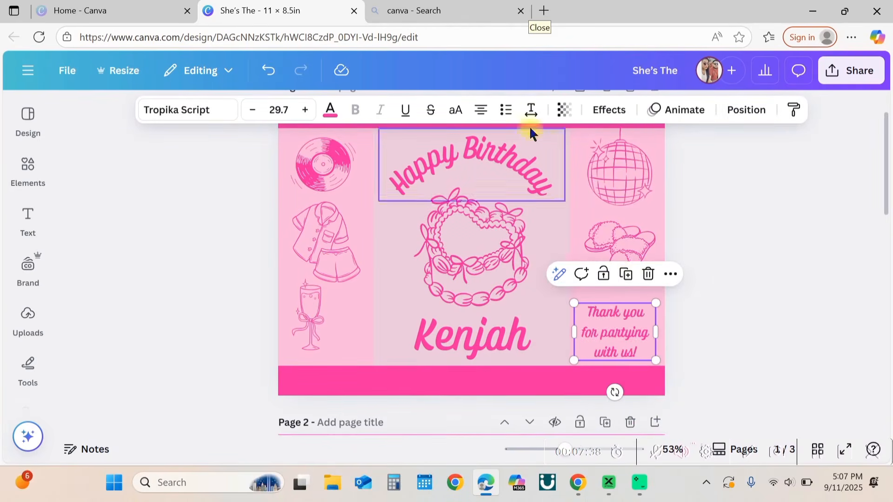
Step: Reduce the thank-you text's line spacing and nudge the text box into place
{"action": "left_click", "coordinate": [528, 112]}
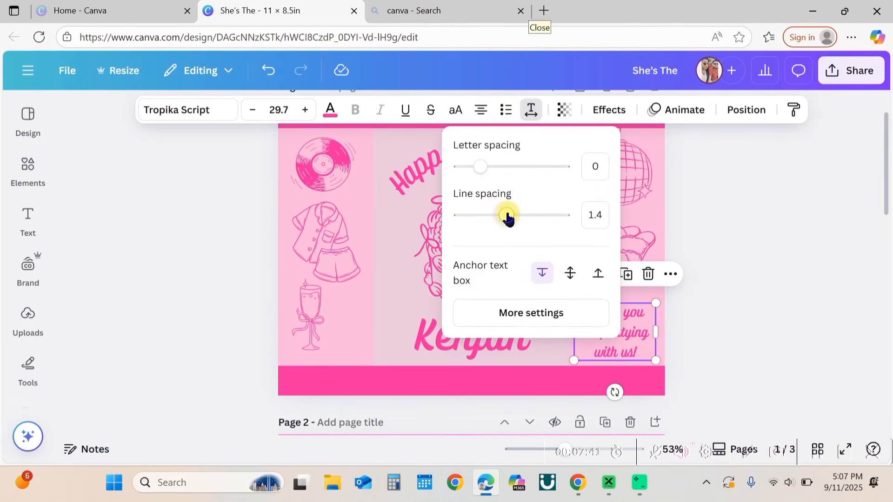
{"action": "left_click_drag", "start_coordinate": [503, 217], "coordinate": [490, 216]}
{"action": "left_click", "coordinate": [684, 307]}
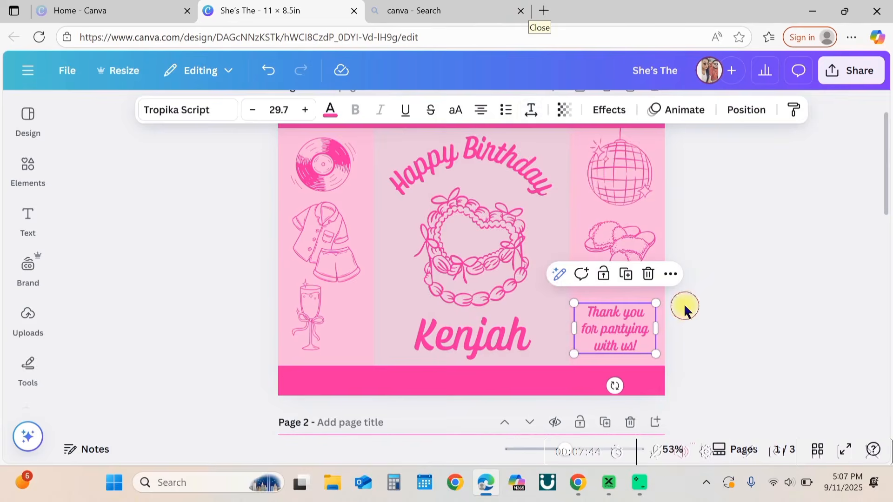
{"action": "left_click", "coordinate": [684, 308]}
{"action": "left_click_drag", "start_coordinate": [620, 320], "coordinate": [620, 333]}
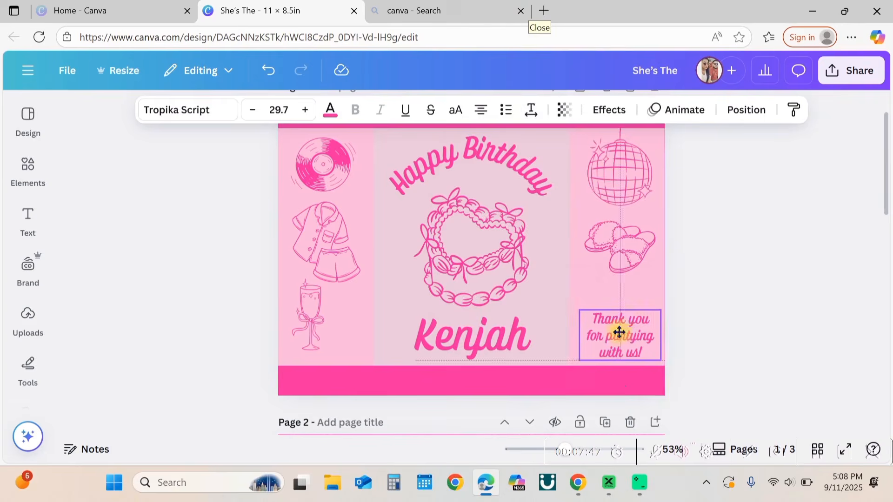
{"action": "left_click", "coordinate": [734, 338]}
Step: Search the graphics for sparkles and place a four-point sparkle graphic to the left of the cake
{"action": "left_click", "coordinate": [28, 170]}
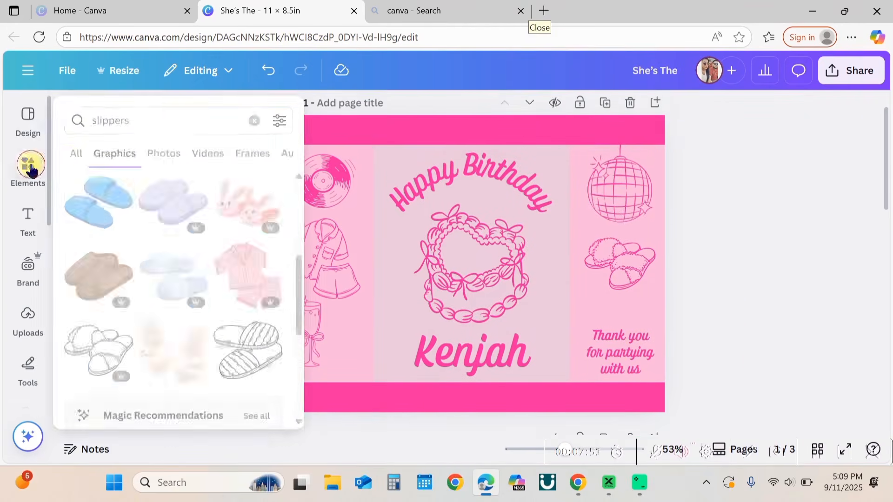
{"action": "type", "text": "sparkles"}
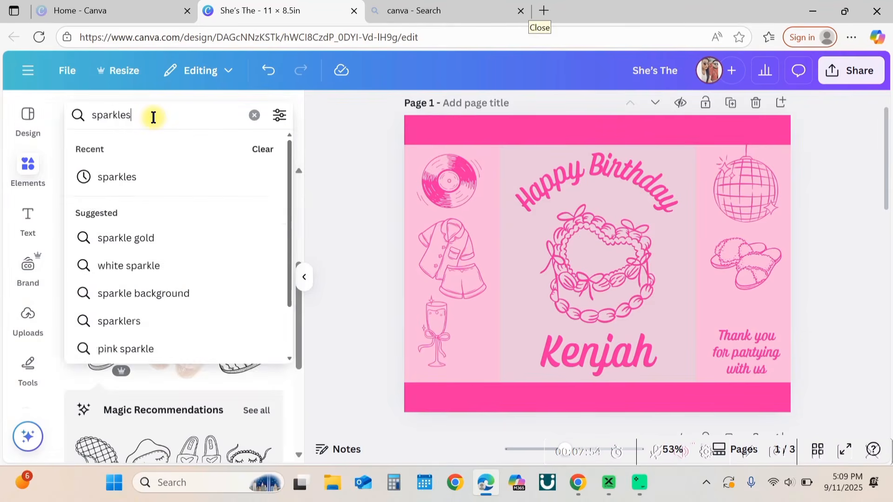
{"action": "key", "text": "Return"}
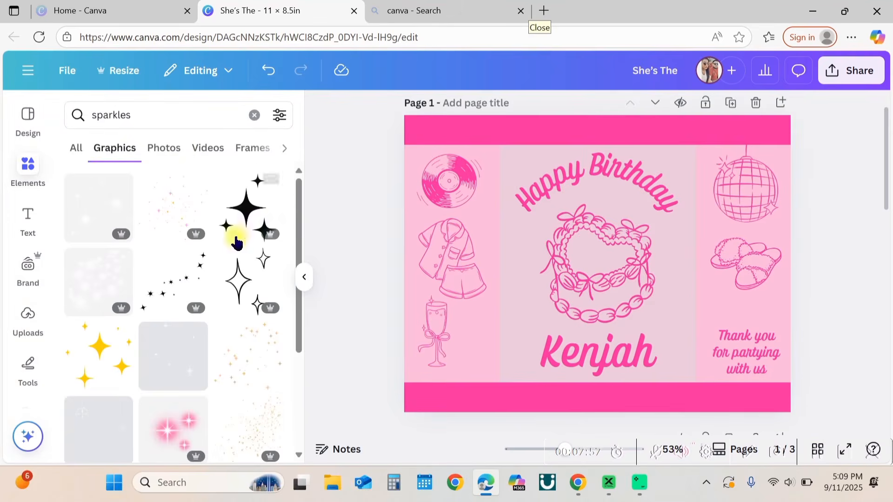
{"action": "scroll", "coordinate": [251, 302], "scroll_direction": "down", "scroll_amount": 1}
{"action": "left_click", "coordinate": [242, 254]}
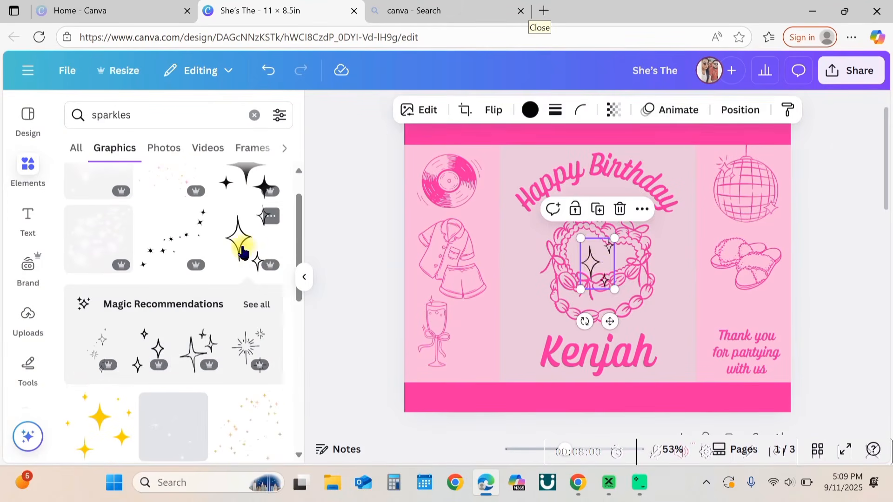
{"action": "left_click_drag", "start_coordinate": [596, 271], "coordinate": [523, 304]}
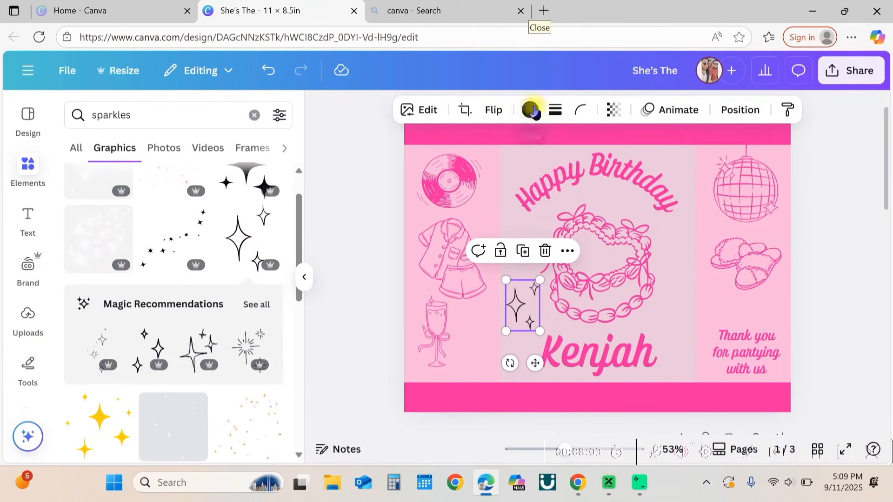
Step: Recolour the sparkle vivid magenta and place a copy to the right of the cake
{"action": "left_click", "coordinate": [530, 110]}
{"action": "left_click", "coordinate": [212, 213]}
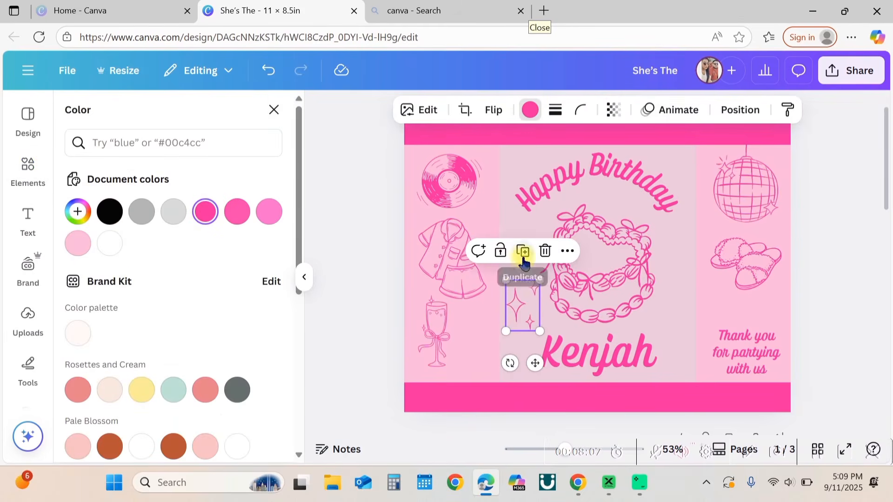
{"action": "left_click_drag", "start_coordinate": [532, 327], "coordinate": [678, 241]}
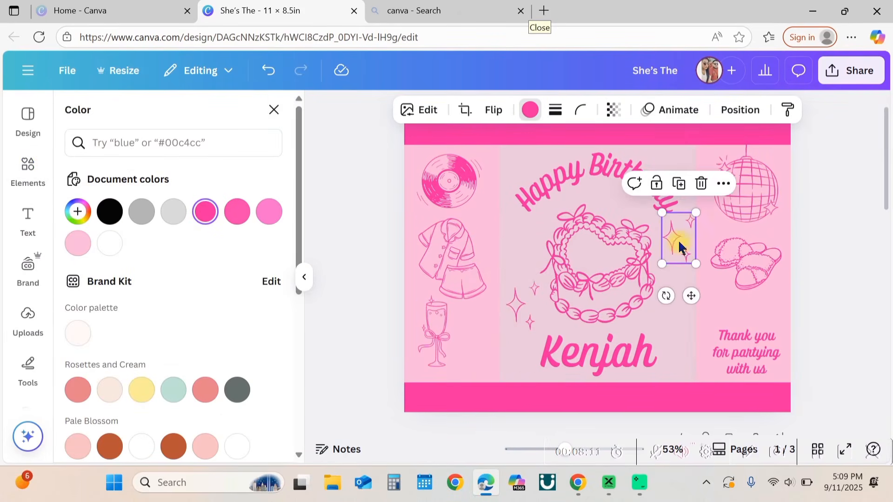
{"action": "left_click", "coordinate": [273, 112]}
Step: Place a small star-cluster sparkle graphic in the lower left bar beside the champagne glass
{"action": "scroll", "coordinate": [200, 346], "scroll_direction": "down", "scroll_amount": 5}
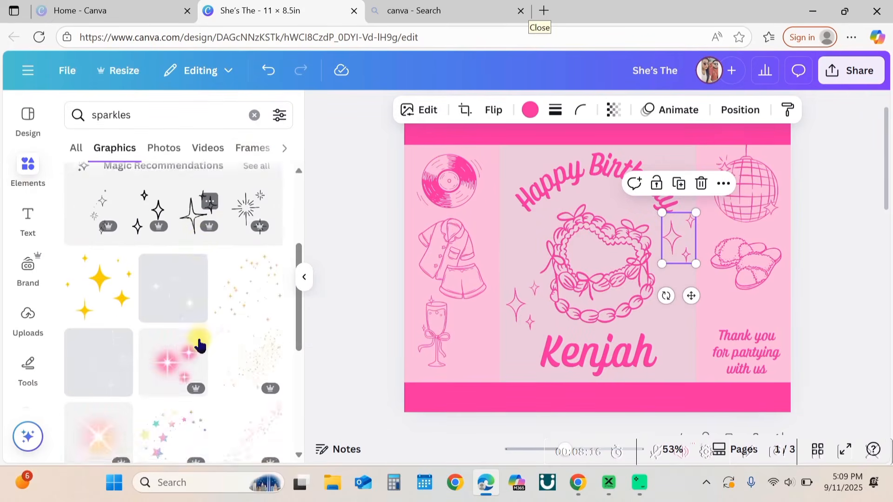
{"action": "scroll", "coordinate": [200, 345], "scroll_direction": "down", "scroll_amount": 2}
{"action": "left_click", "coordinate": [177, 328]}
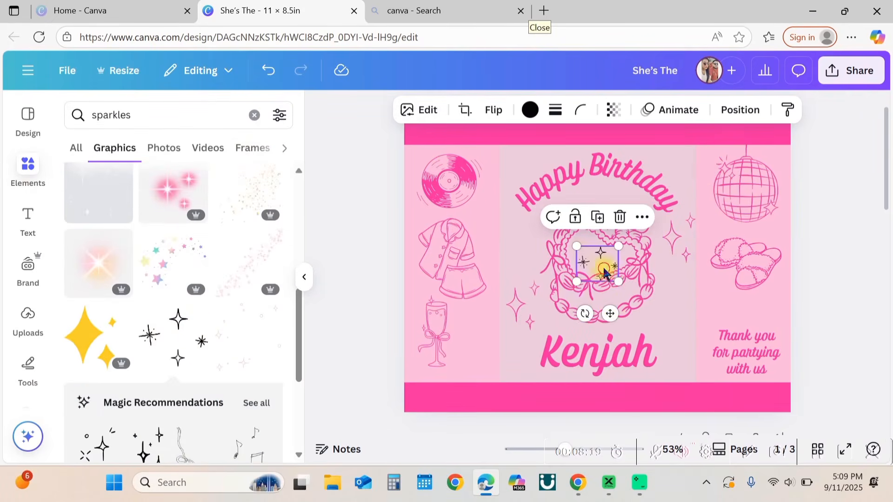
{"action": "left_click_drag", "start_coordinate": [605, 274], "coordinate": [473, 354]}
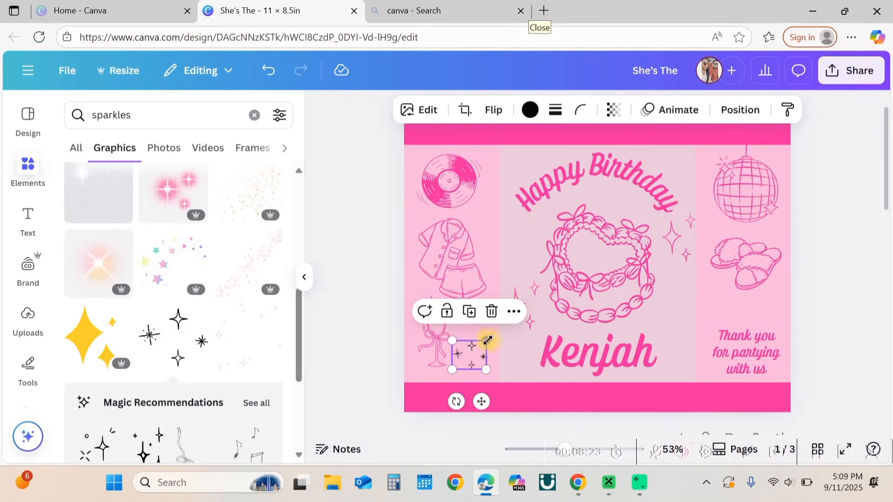
Step: Recolour the star cluster vivid magenta
{"action": "left_click", "coordinate": [531, 109]}
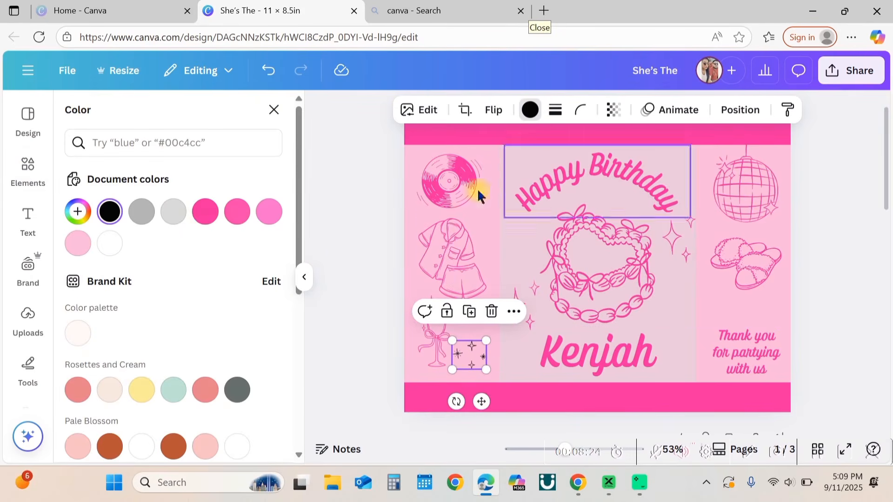
{"action": "left_click", "coordinate": [205, 212]}
{"action": "key", "text": "Escape"}
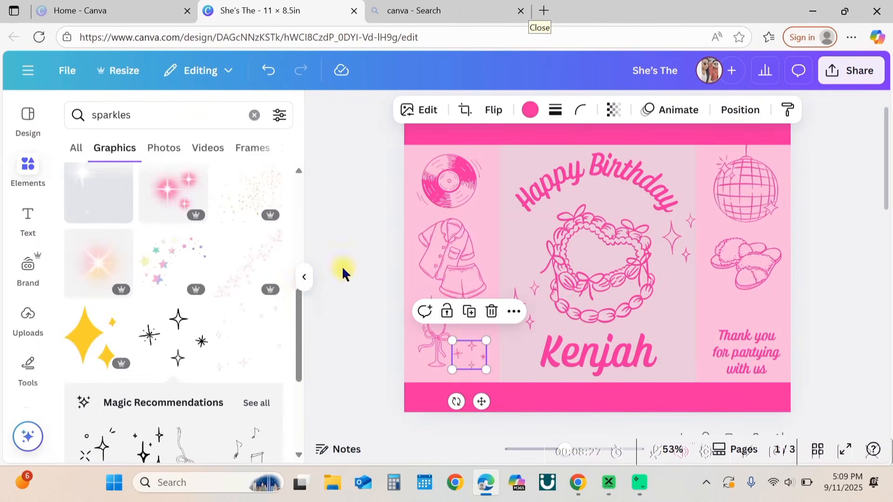
{"action": "left_click", "coordinate": [304, 279]}
{"action": "left_click", "coordinate": [773, 267]}
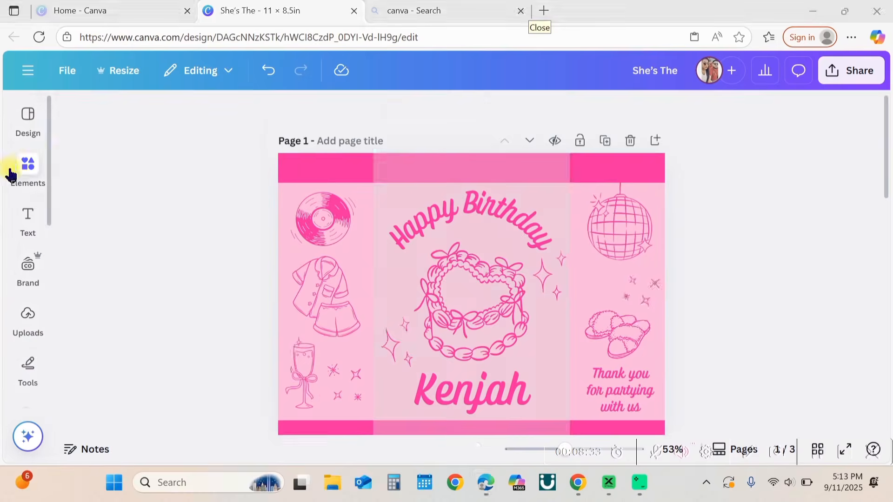
Step: Search the graphics for hearts and place an outline hearts graphic to the left of the cake
{"action": "left_click", "coordinate": [14, 167]}
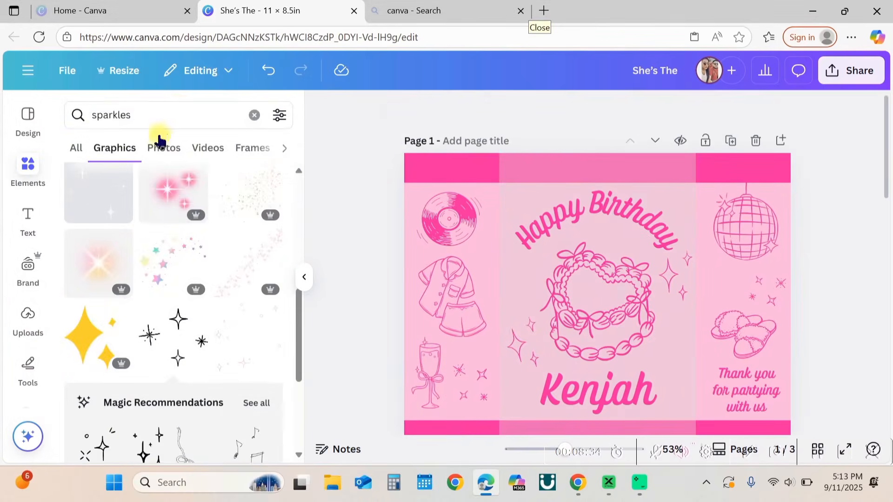
{"action": "type", "text": "hearts"}
{"action": "key", "text": "Return"}
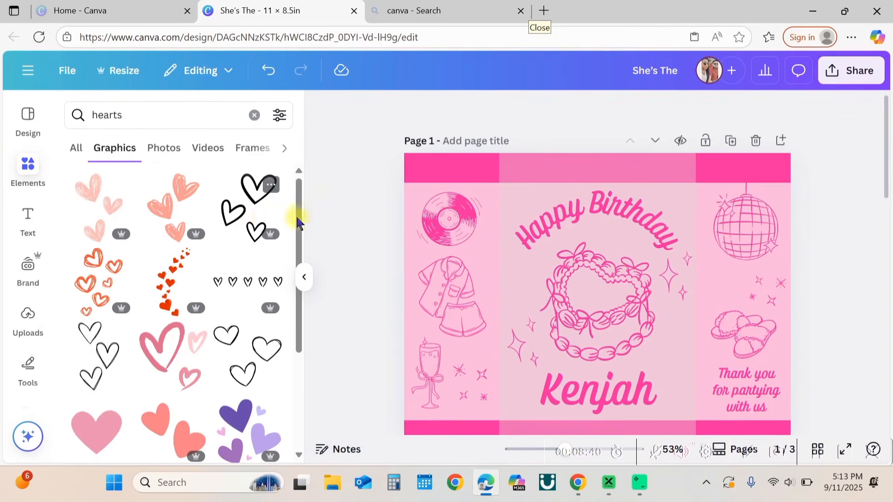
{"action": "left_click", "coordinate": [294, 231]}
{"action": "left_click", "coordinate": [304, 277]}
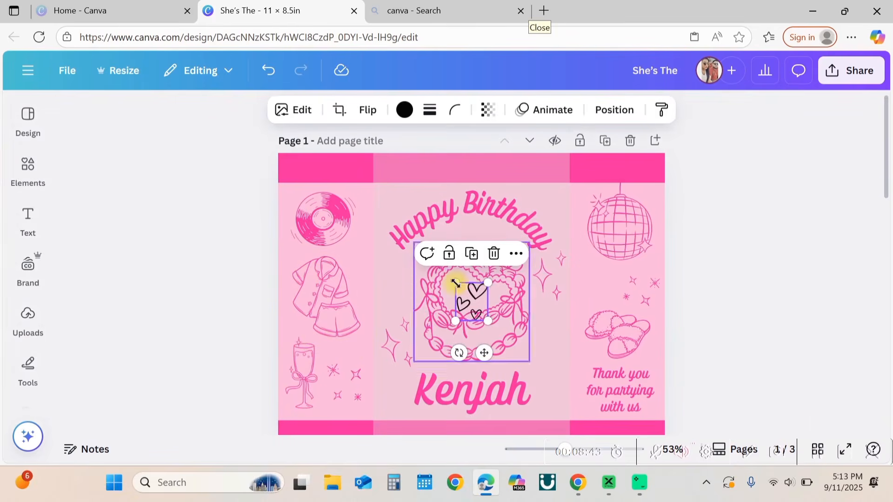
{"action": "left_click_drag", "start_coordinate": [475, 298], "coordinate": [402, 276]}
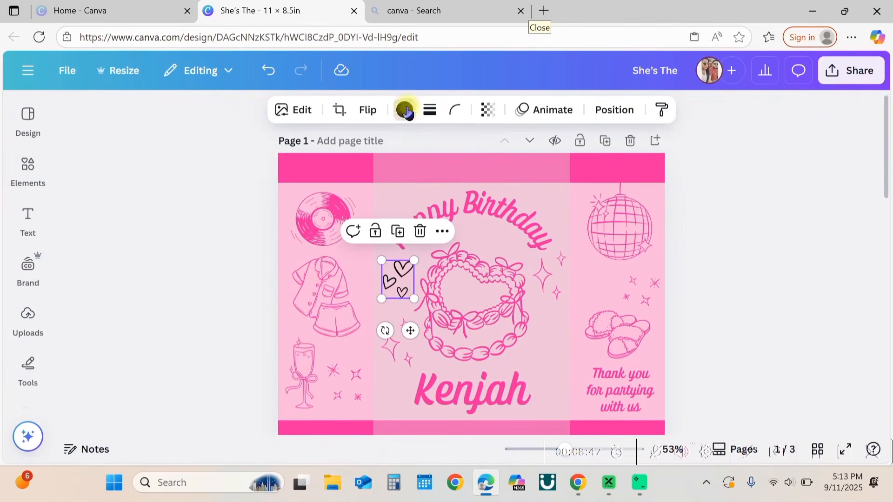
Step: Recolour the hearts vivid magenta and place a copy at the lower right of the cake
{"action": "left_click", "coordinate": [405, 111]}
{"action": "left_click", "coordinate": [205, 250]}
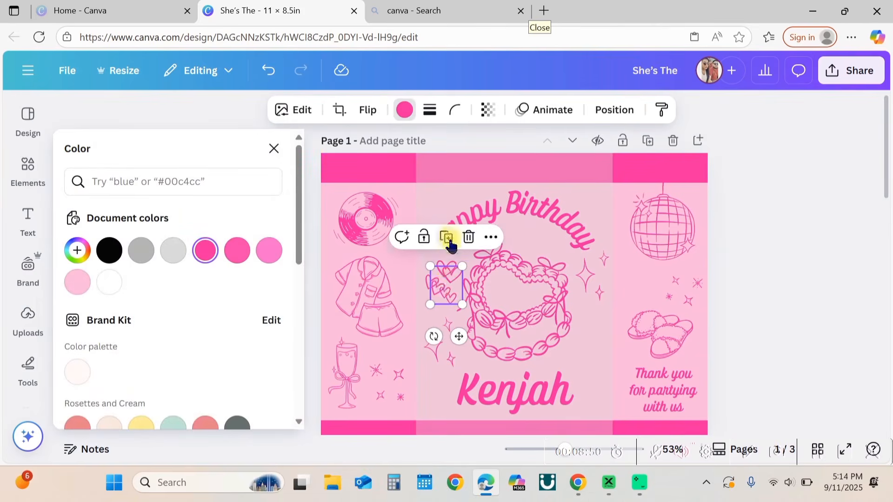
{"action": "left_click_drag", "start_coordinate": [447, 284], "coordinate": [590, 350]}
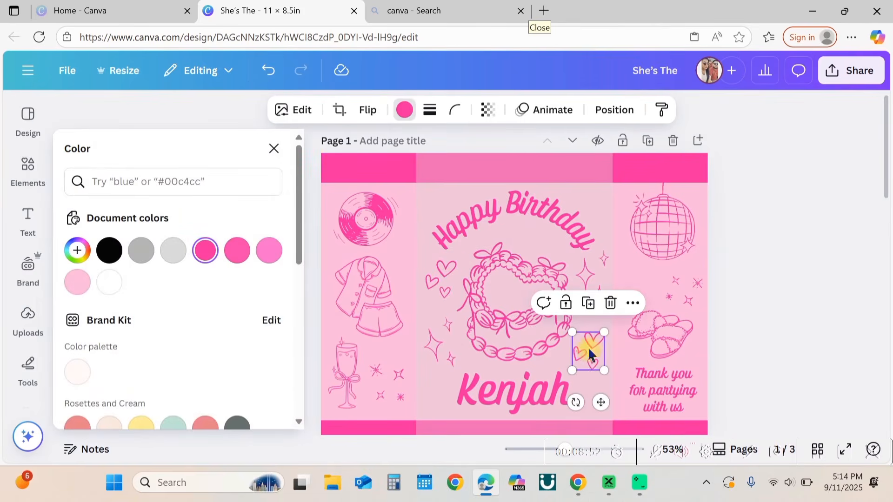
Step: Close the colour panel and delete the lighter pink centre panel behind the cake
{"action": "left_click", "coordinate": [274, 148]}
{"action": "scroll", "coordinate": [829, 309], "scroll_direction": "down", "scroll_amount": 2}
{"action": "left_click", "coordinate": [542, 362]}
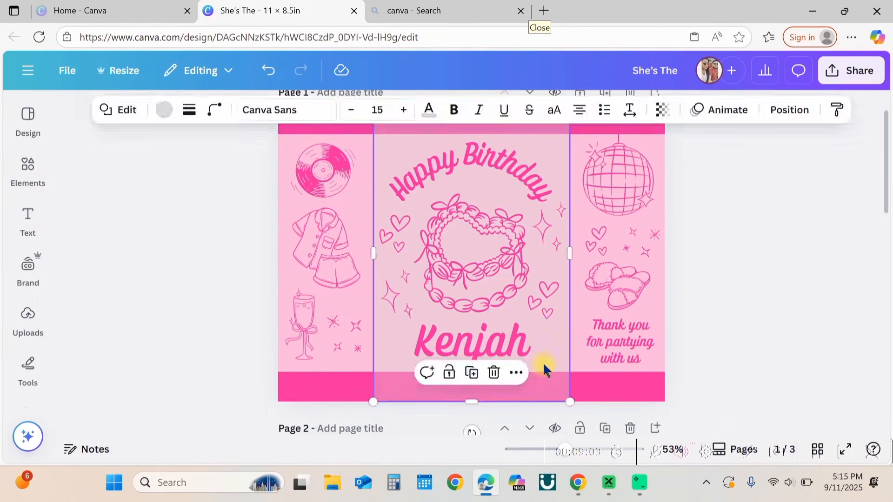
{"action": "left_click", "coordinate": [494, 372]}
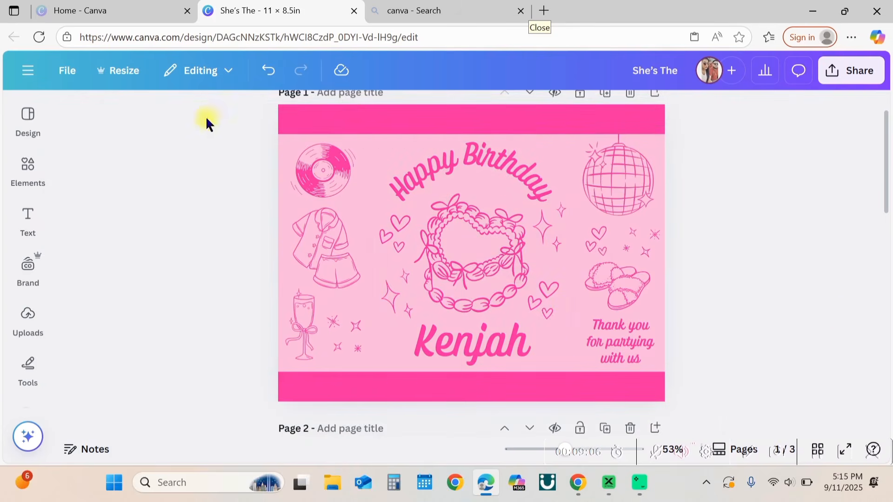
Step: Search the graphics for pink glitter and add a soft pink glitter band graphic to the page
{"action": "left_click", "coordinate": [28, 170]}
{"action": "left_click", "coordinate": [130, 121]}
{"action": "double_click", "coordinate": [130, 122]}
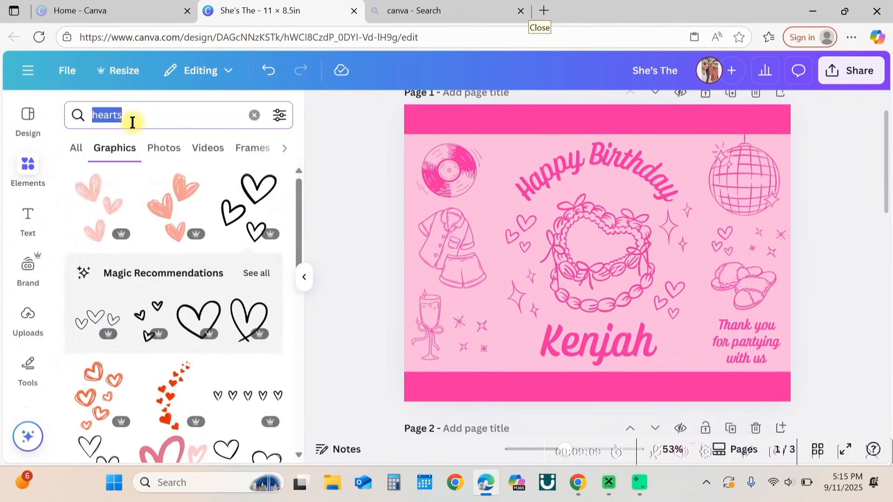
{"action": "type", "text": "pink glitter"}
{"action": "key", "text": "Return"}
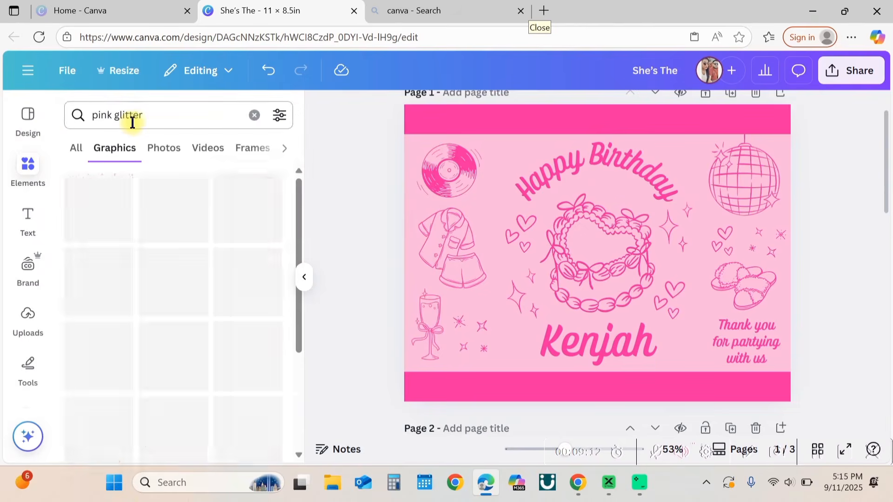
{"action": "scroll", "coordinate": [188, 291], "scroll_direction": "down", "scroll_amount": 6}
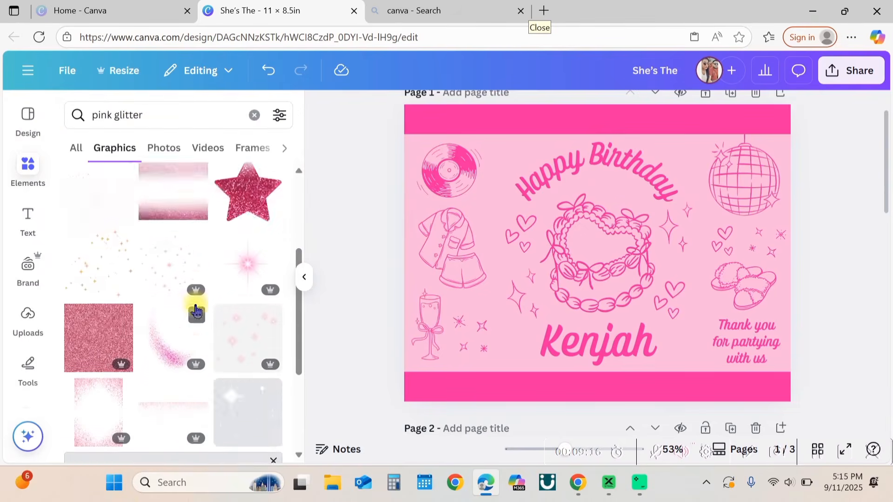
{"action": "left_click", "coordinate": [176, 310]}
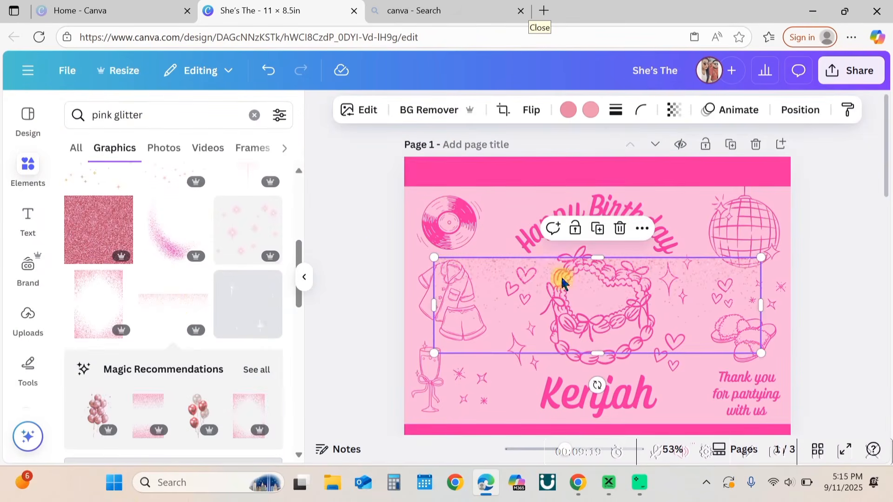
Step: Stretch the pink glitter across the top magenta bar and cover the bottom bar with glitter too
{"action": "left_click_drag", "start_coordinate": [560, 279], "coordinate": [535, 176]}
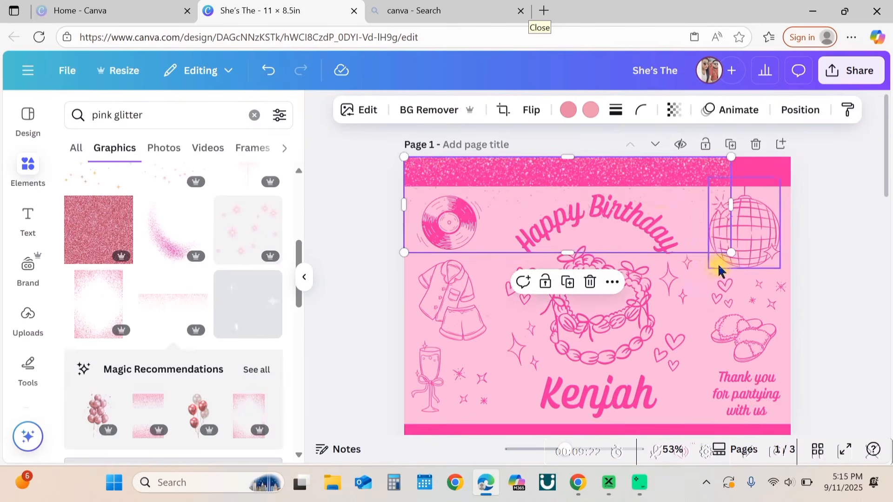
{"action": "left_click_drag", "start_coordinate": [730, 251], "coordinate": [782, 289]}
{"action": "left_click_drag", "start_coordinate": [606, 273], "coordinate": [594, 186]}
{"action": "left_click", "coordinate": [596, 215]}
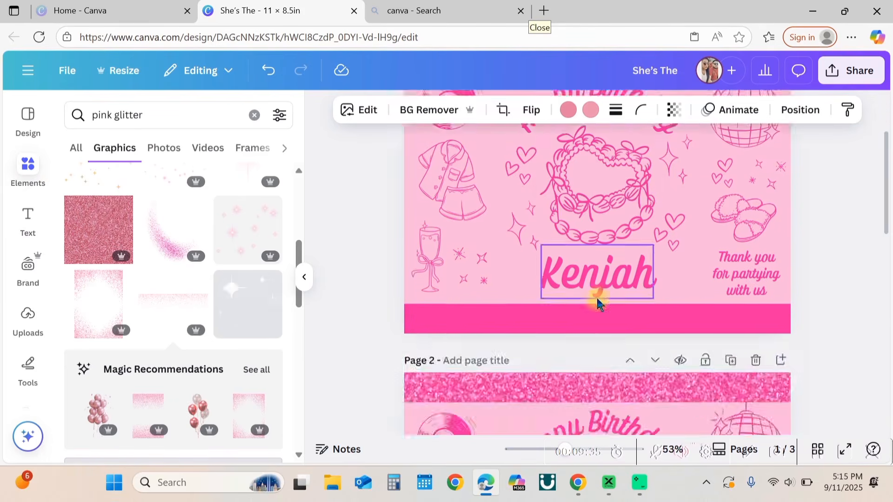
{"action": "left_click_drag", "start_coordinate": [667, 152], "coordinate": [663, 407]}
{"action": "left_click", "coordinate": [826, 374]}
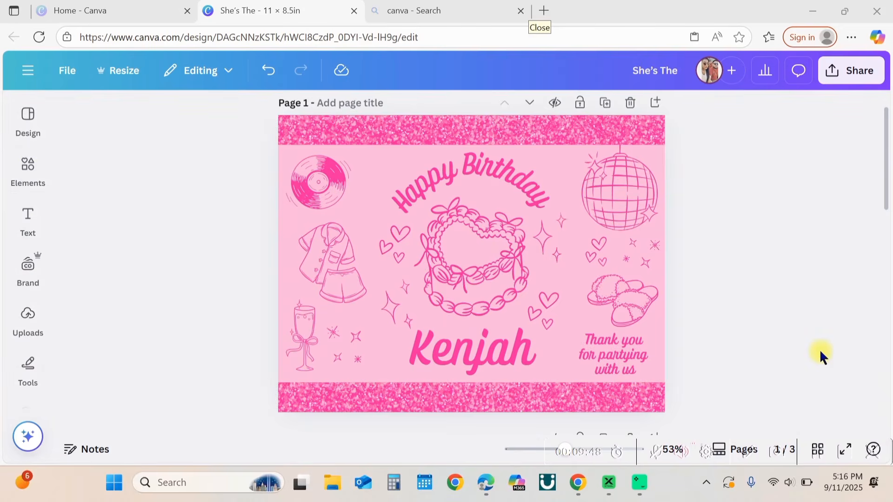
Step: Download pages 1–3 as PNG with the size scaled to 3.125
{"action": "left_click", "coordinate": [841, 75]}
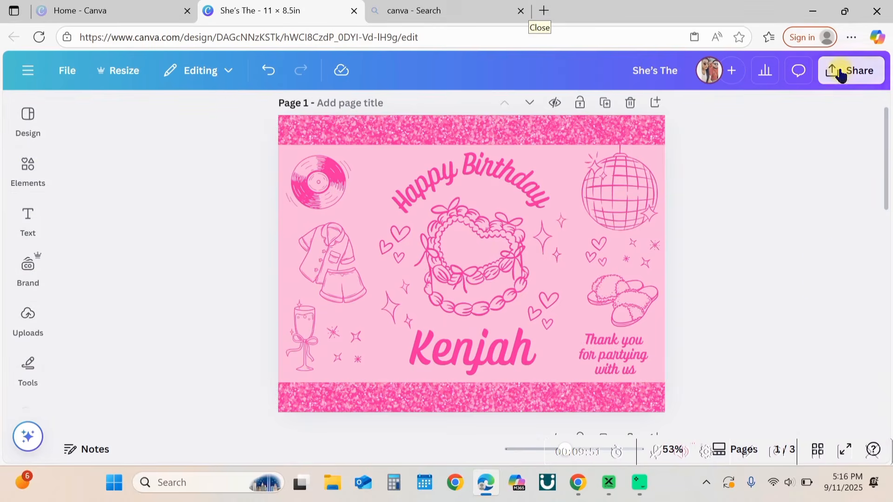
{"action": "left_click", "coordinate": [636, 358]}
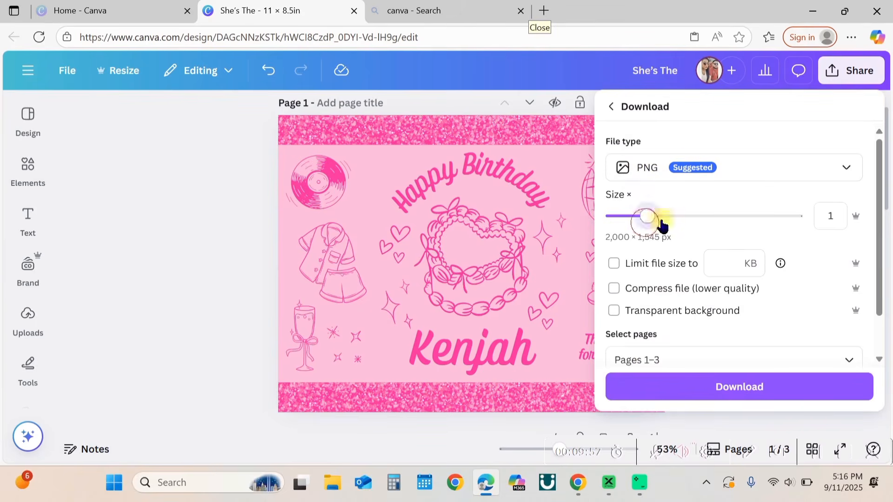
{"action": "left_click_drag", "start_coordinate": [662, 226], "coordinate": [808, 247]}
{"action": "left_click", "coordinate": [756, 393]}
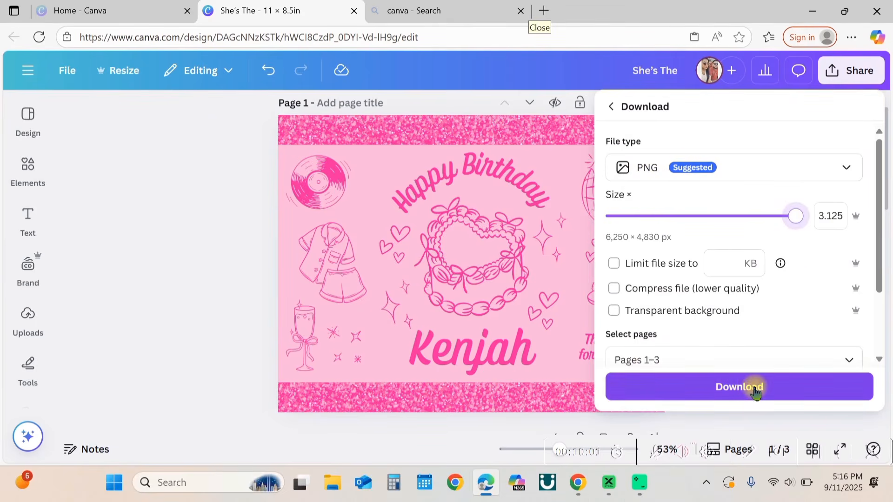
{"action": "left_click", "coordinate": [748, 391]}
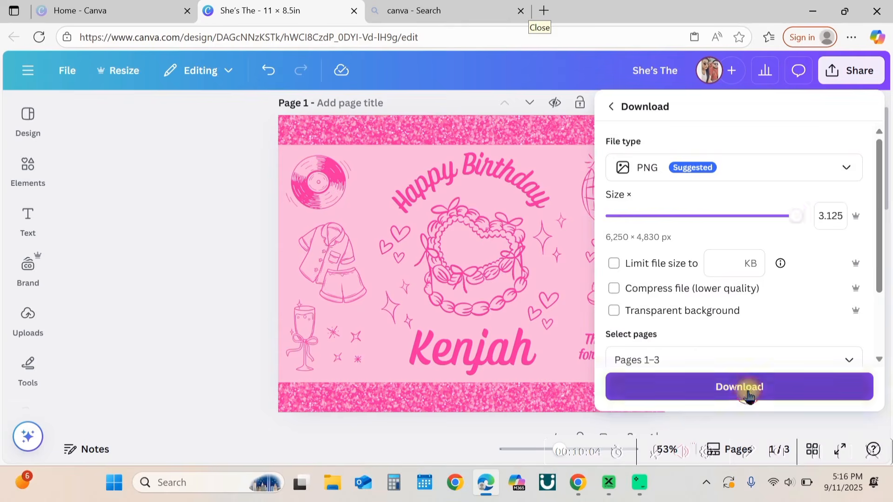